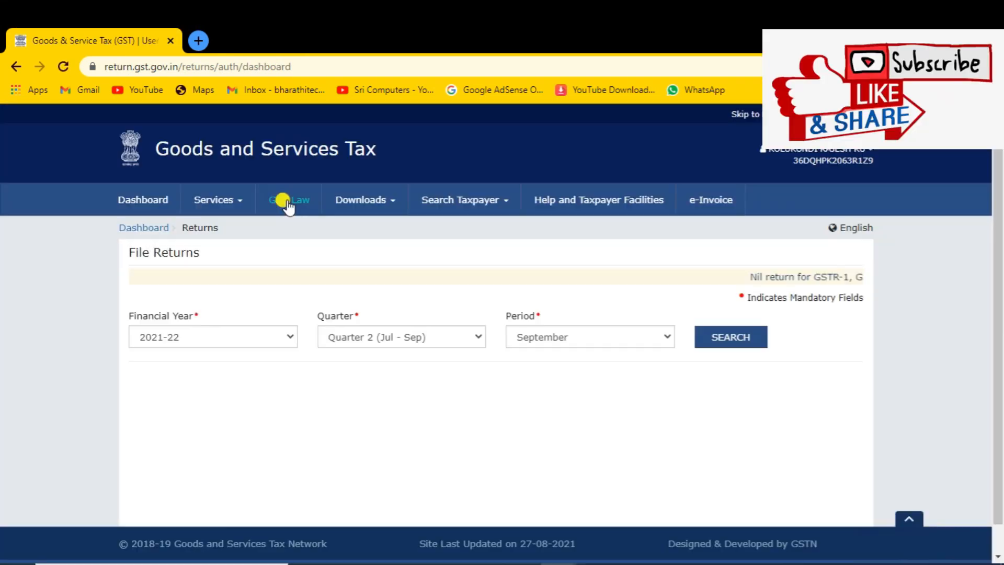
Step: Search the returns for financial year 2021-22, Quarter 2 (Jul - Sep), period August
left_click(288, 339)
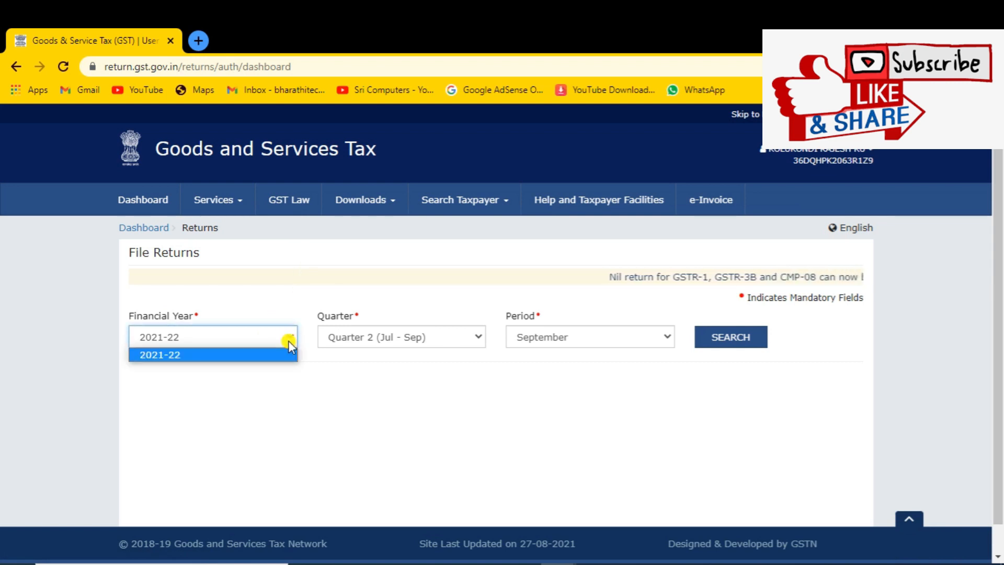
left_click(267, 360)
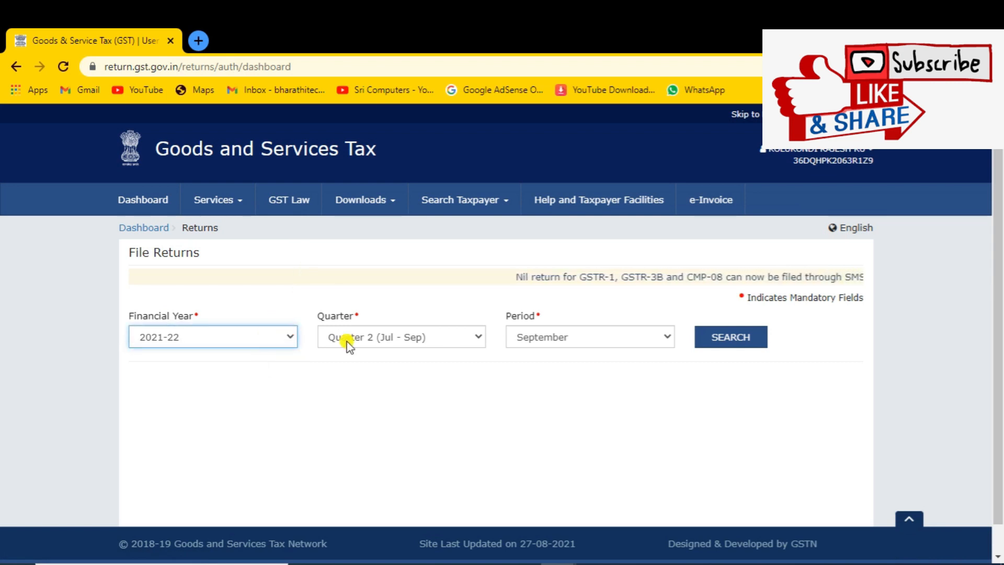
left_click(476, 337)
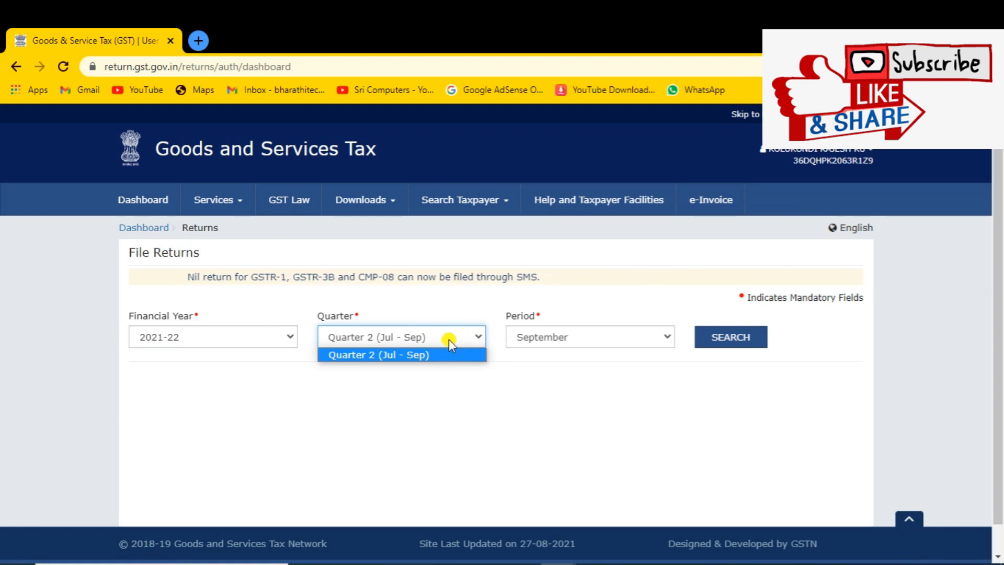
left_click(421, 356)
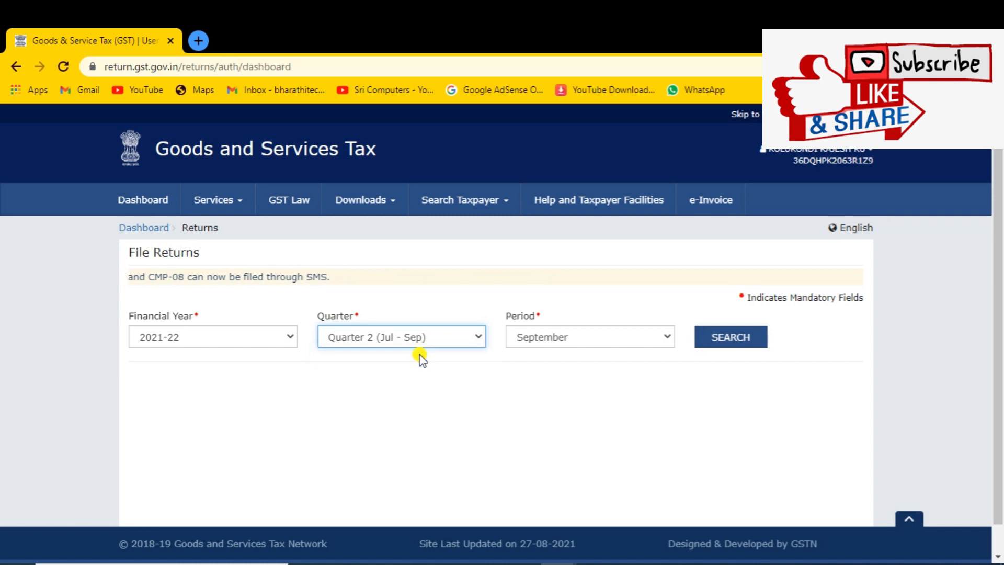
left_click(660, 339)
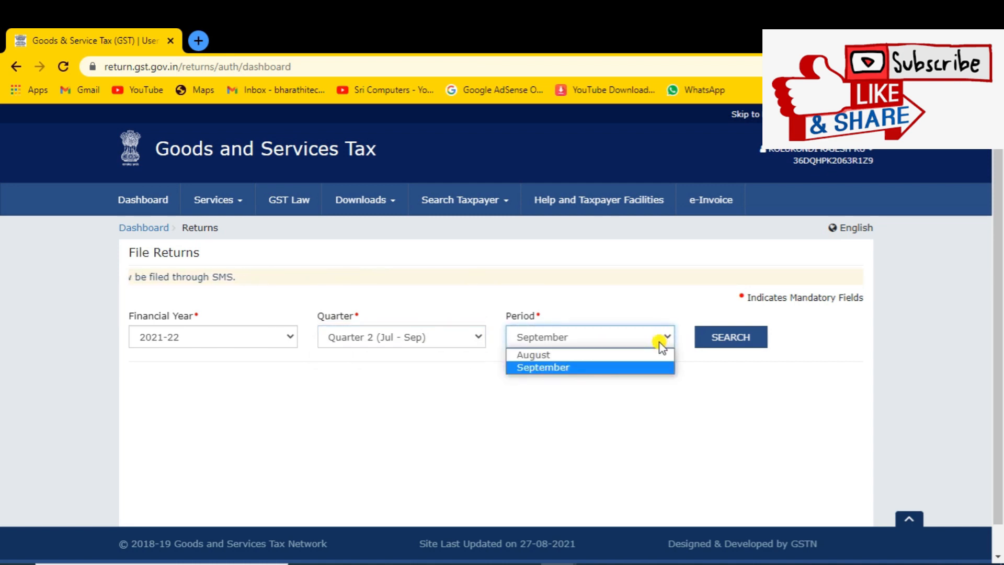
left_click(589, 356)
left_click(712, 340)
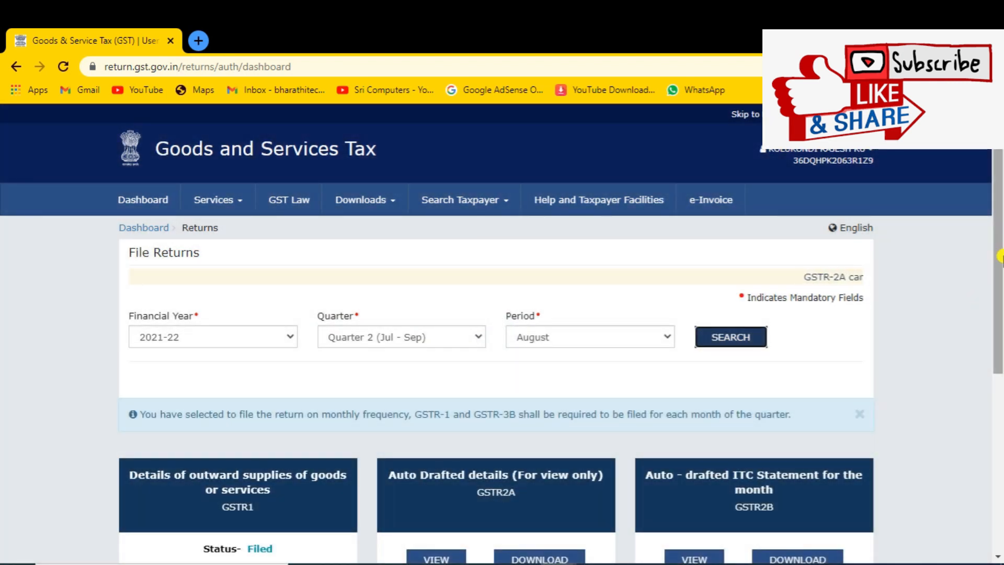
Step: Open the GSTR-3B monthly return for online preparation
left_click_drag(1000, 256, 1000, 371)
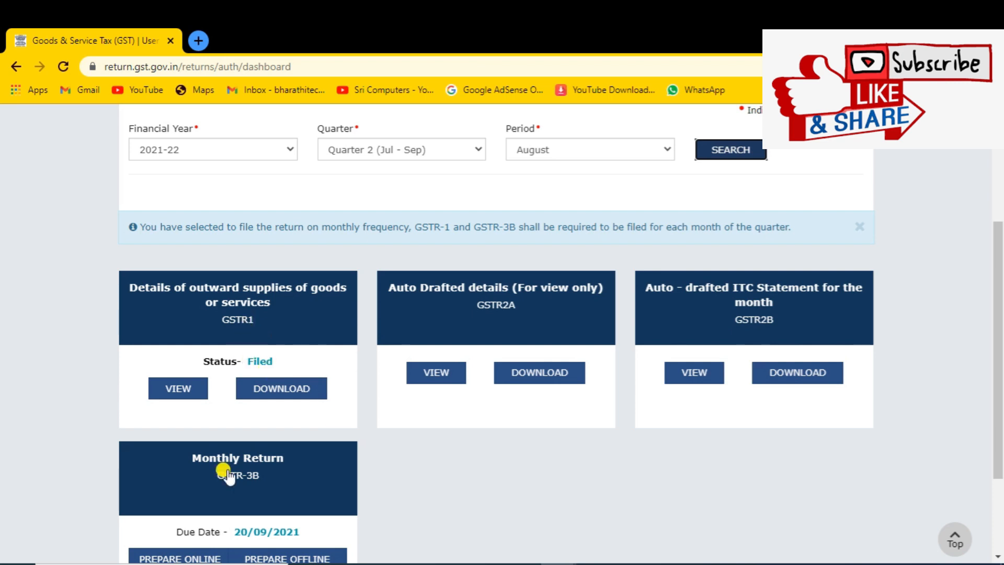
scroll(998, 340, "down", 2)
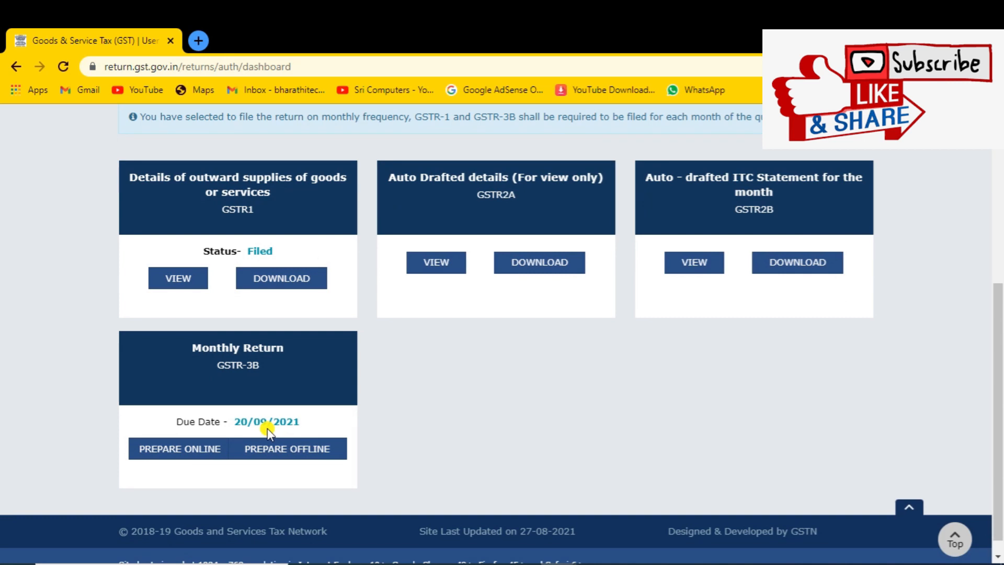
left_click(205, 460)
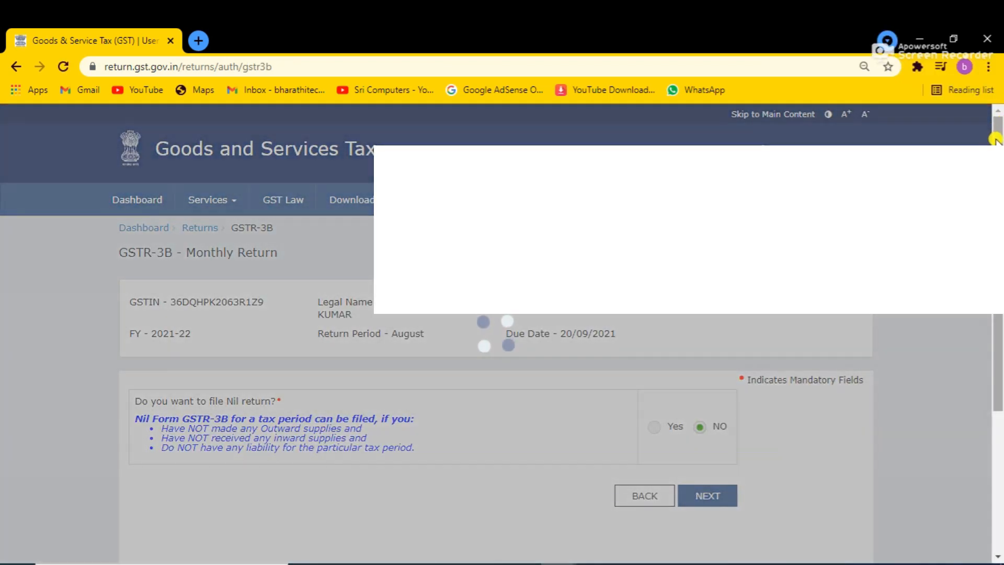
Step: Answer No to filing a nil return, proceed to the GSTR-3B form and dismiss the system-generated summary
left_click_drag(995, 139, 995, 186)
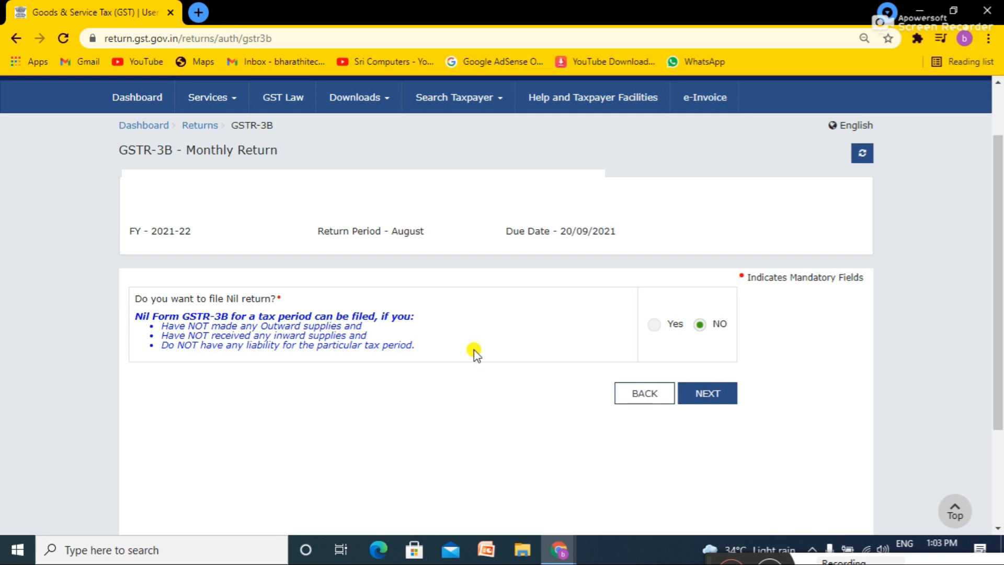
left_click(652, 327)
left_click(699, 325)
left_click(711, 392)
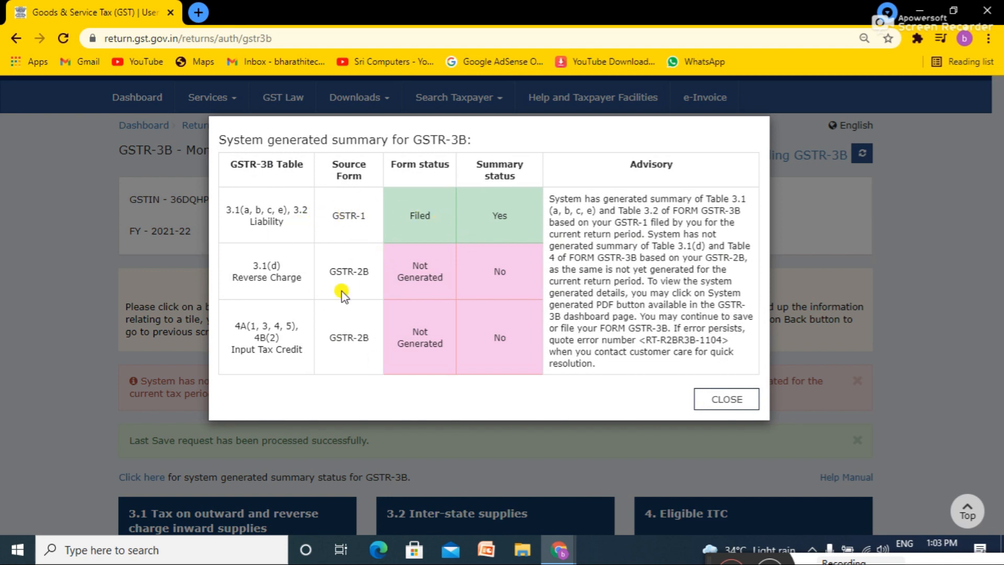
left_click(716, 401)
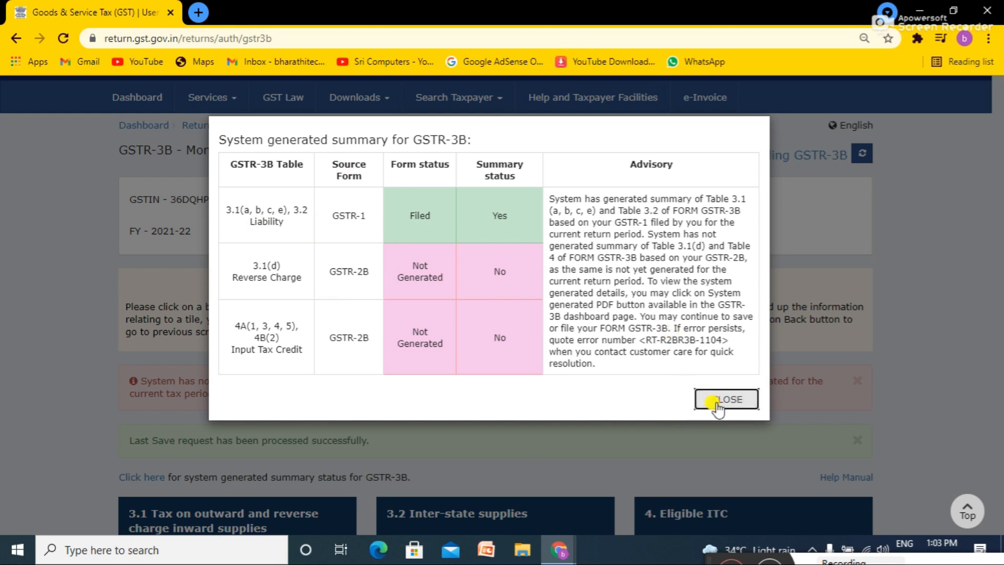
Step: Open table 3.2 Inter-state supplies and set the place of supply for unregistered persons to 20 - Jharkhand
left_click_drag(1000, 215, 999, 337)
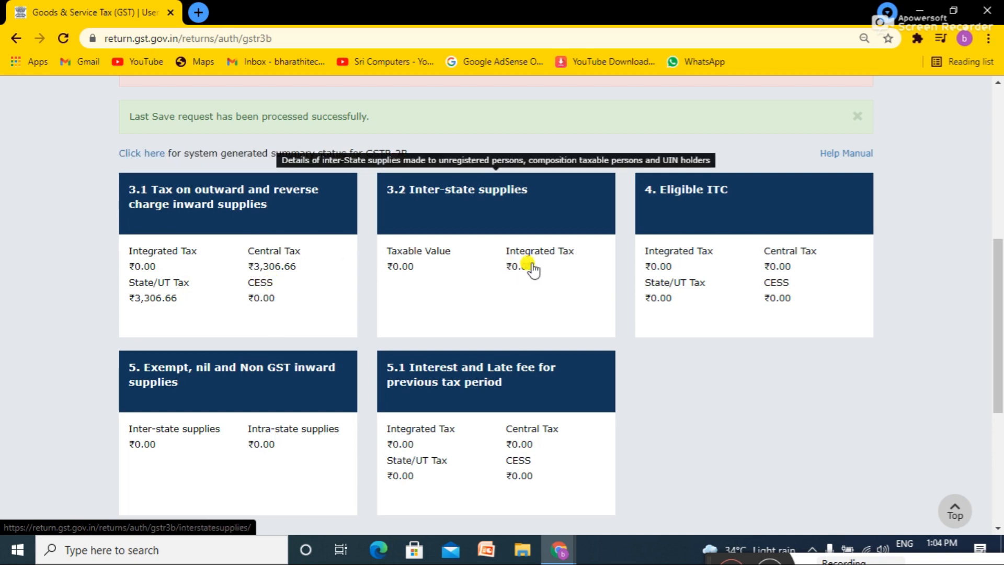
left_click(486, 216)
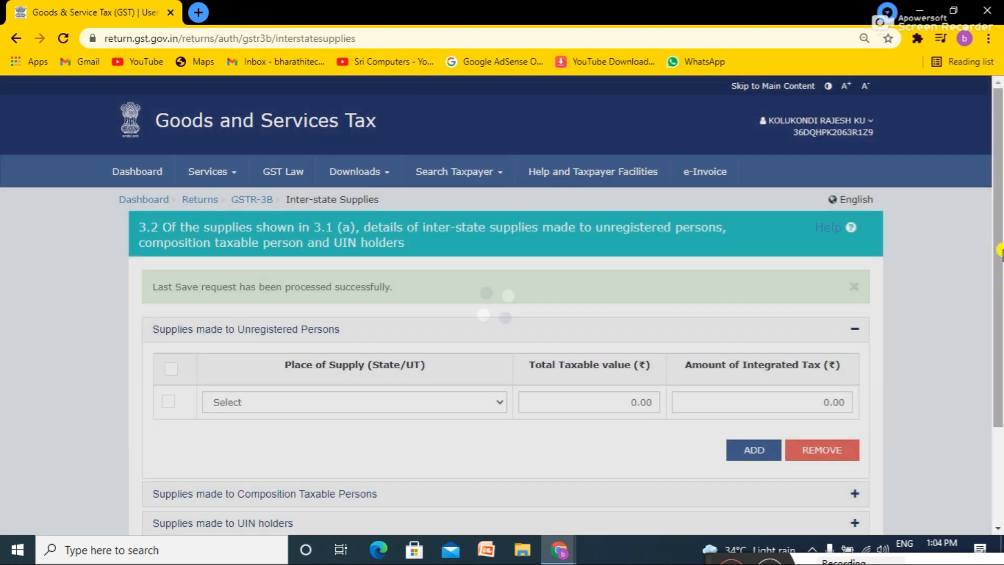
left_click_drag(1000, 250, 999, 330)
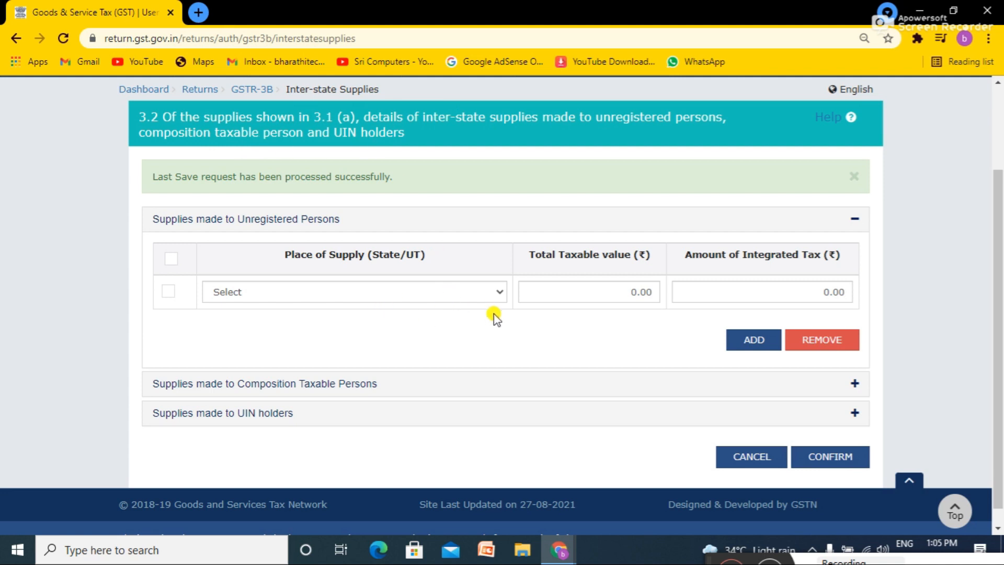
left_click(399, 296)
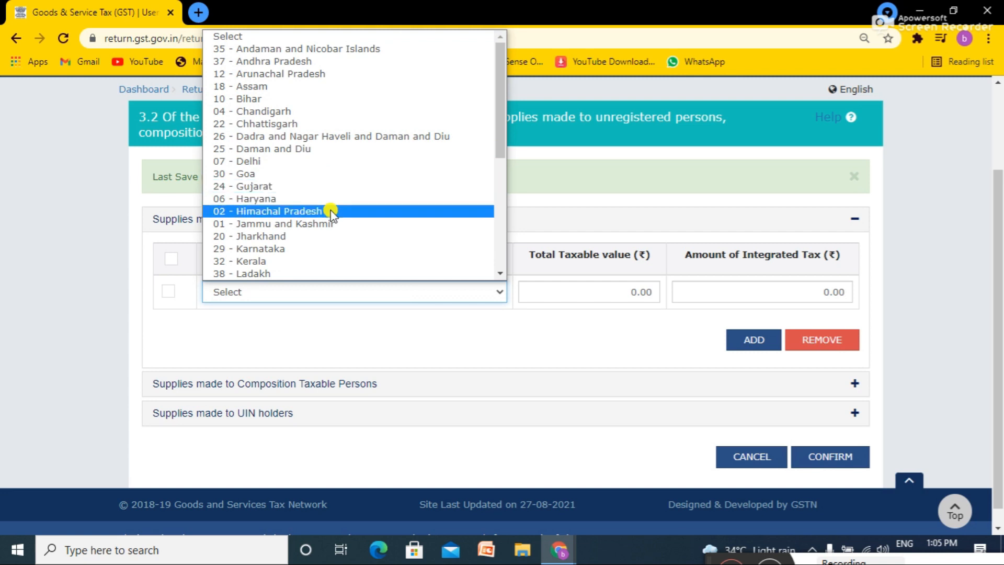
left_click(330, 234)
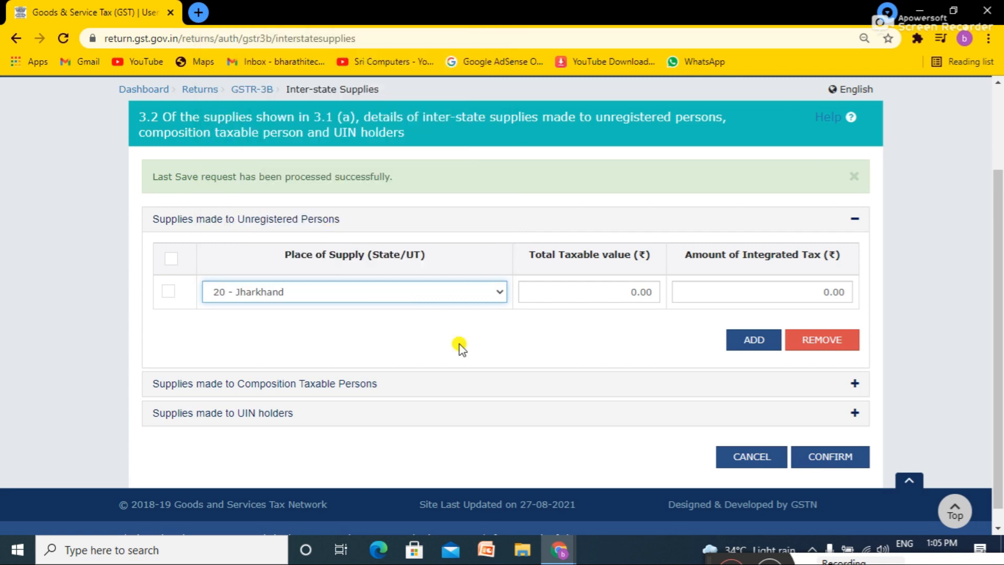
Step: Enter a total taxable value of 20,000 in the Jharkhand row of supplies made to unregistered persons
left_click(571, 291)
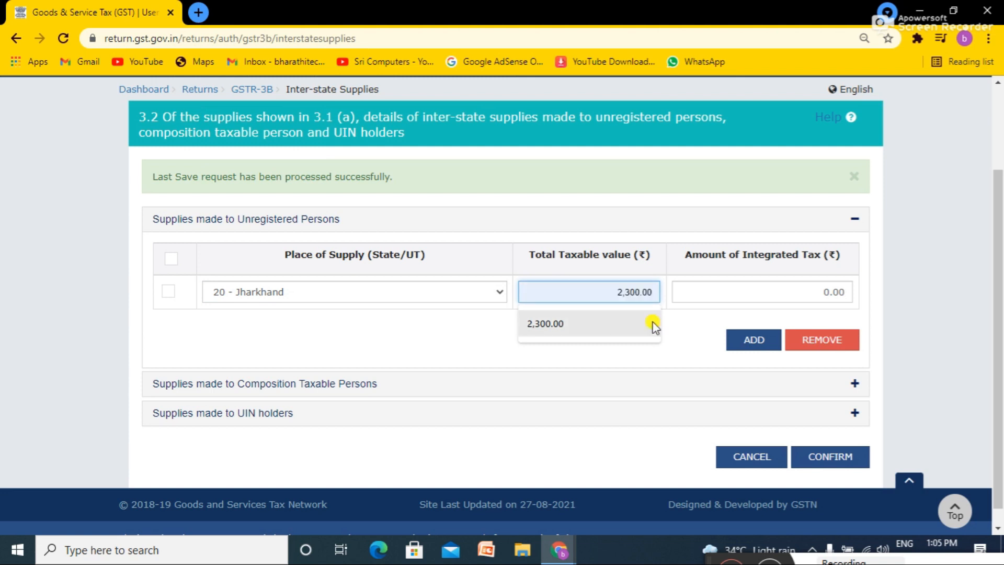
left_click(673, 341)
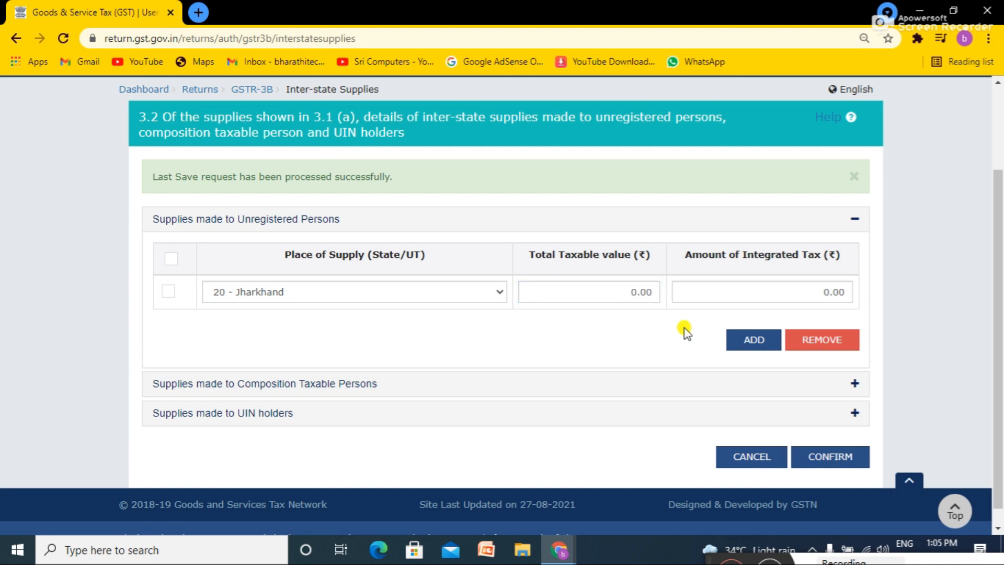
left_click(700, 292)
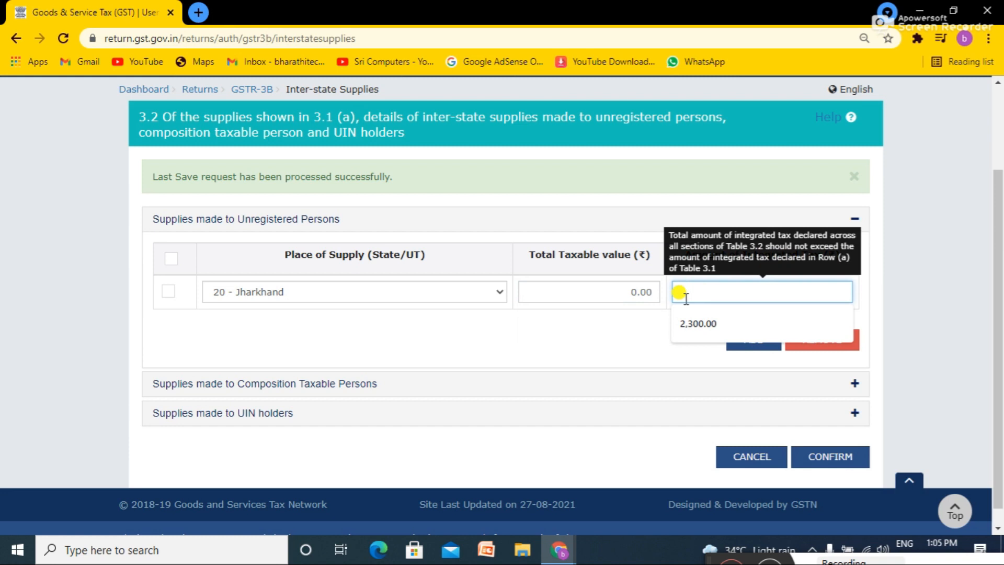
left_click(651, 316)
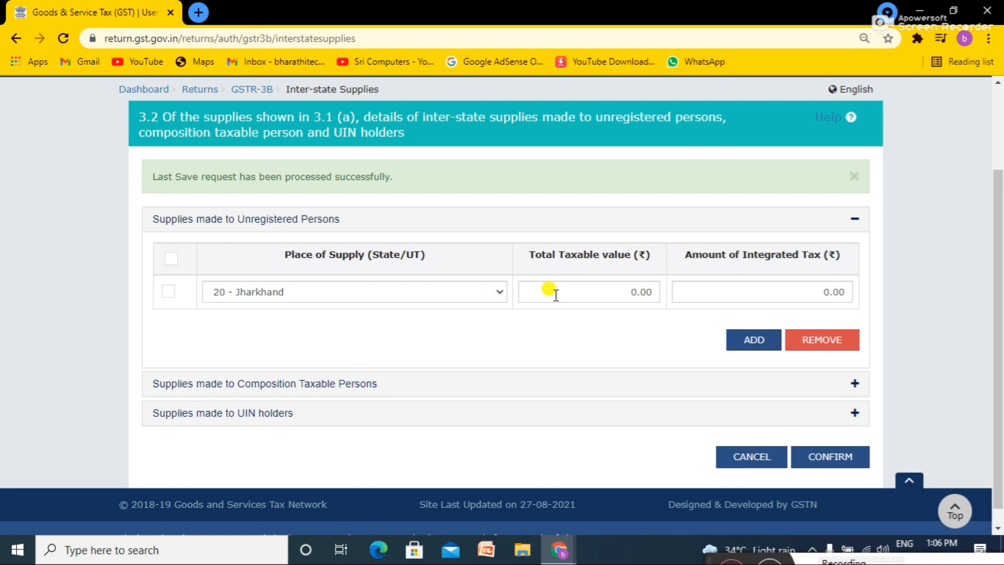
left_click(603, 289)
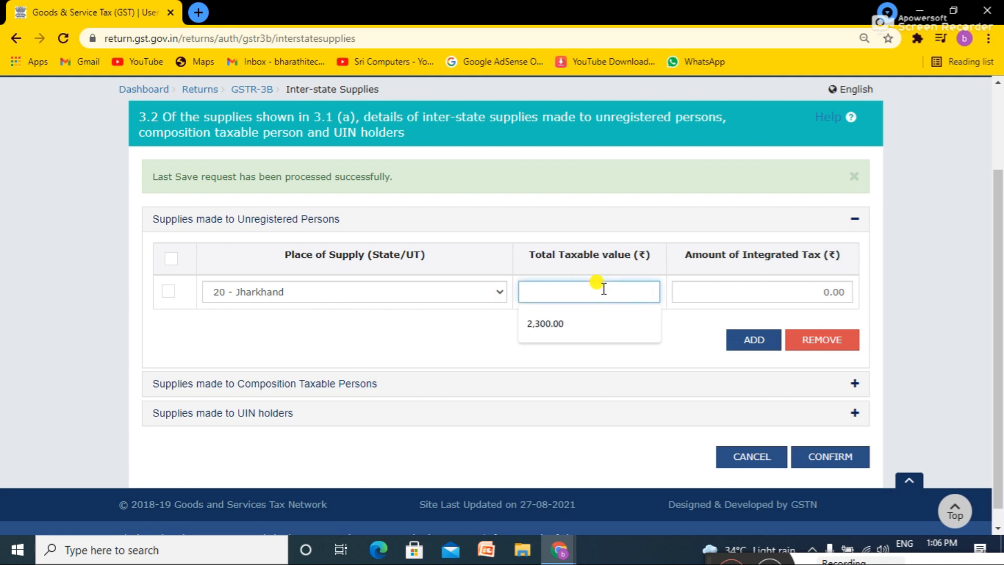
type("20000")
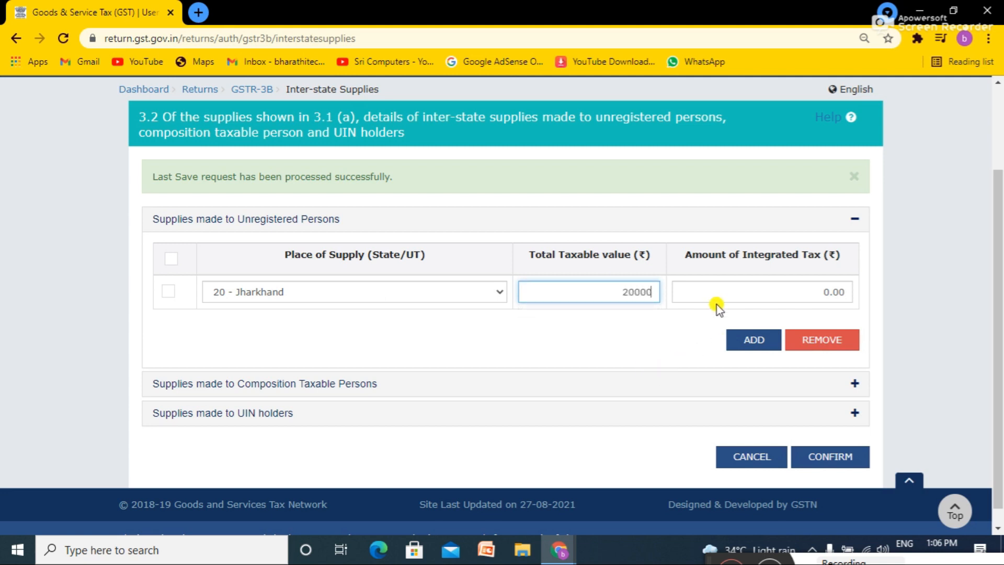
left_click(707, 288)
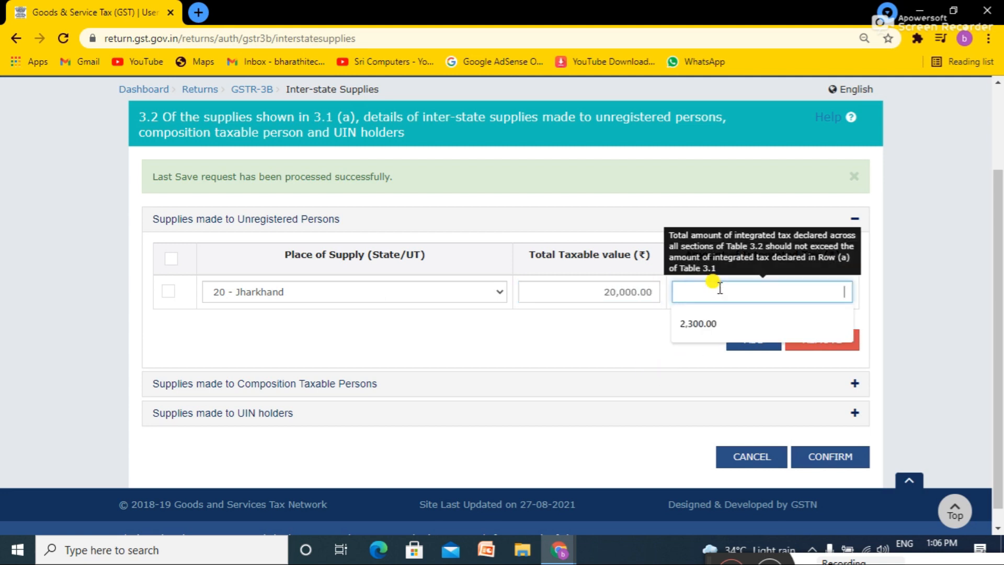
left_click(642, 338)
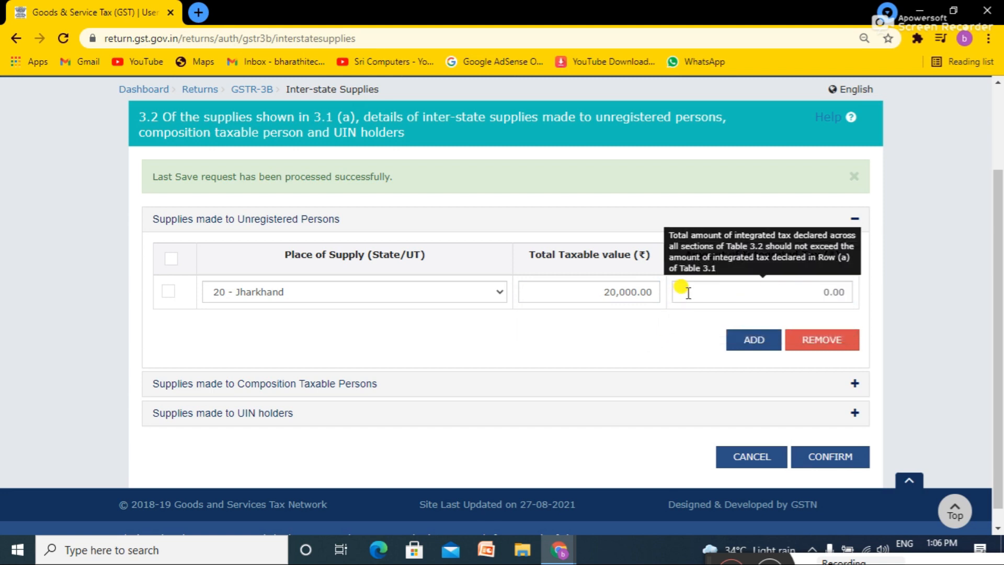
left_click(688, 293)
left_click(647, 333)
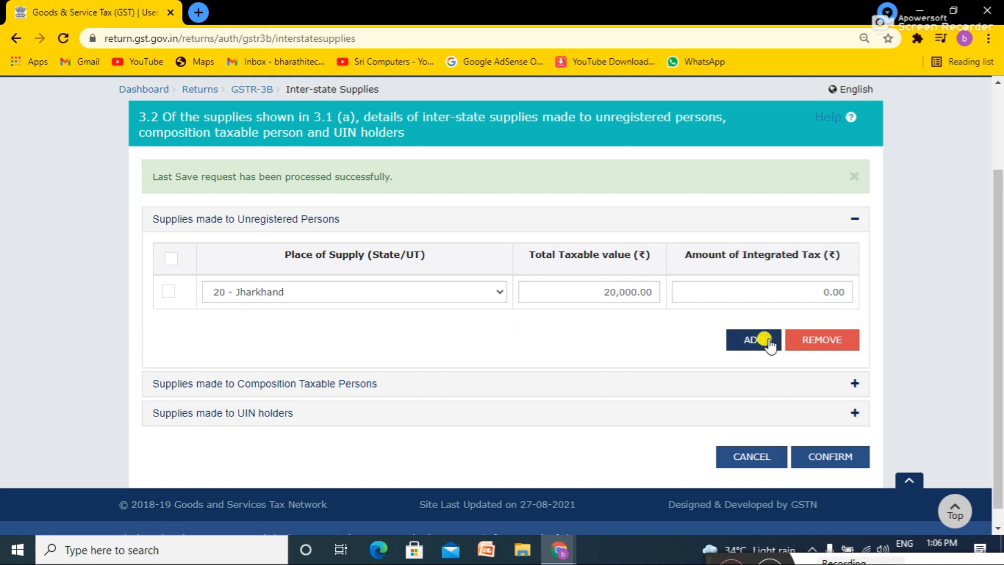
Step: Clear the Jharkhand row's taxable value and cancel the inter-state supplies entry to return to the GSTR-3B form
left_click(805, 339)
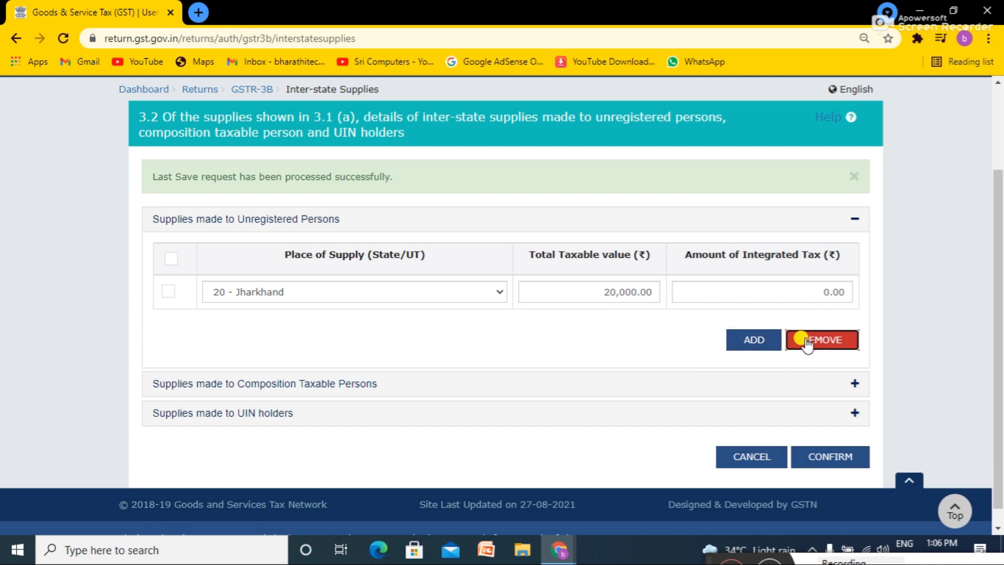
left_click(643, 291)
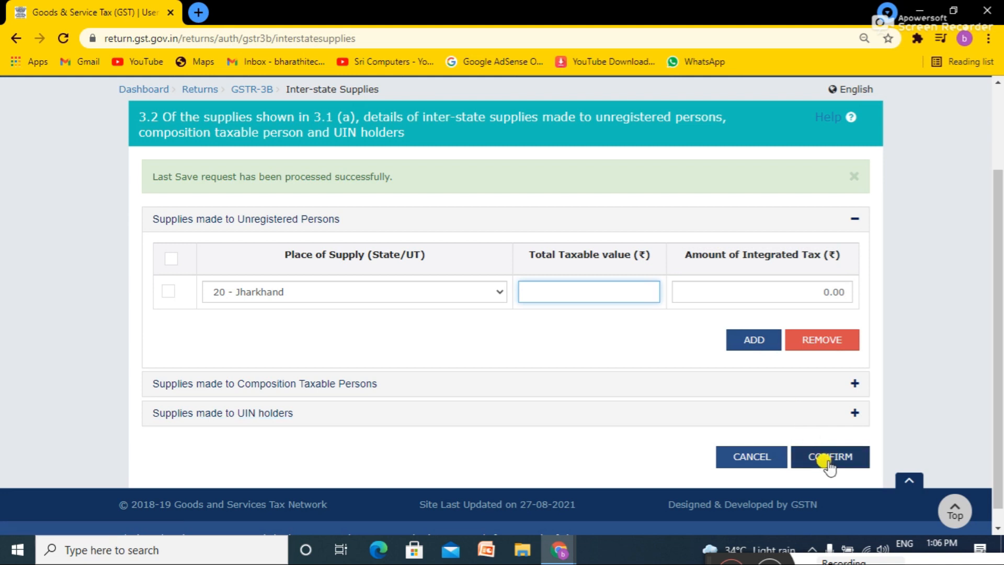
left_click(740, 455)
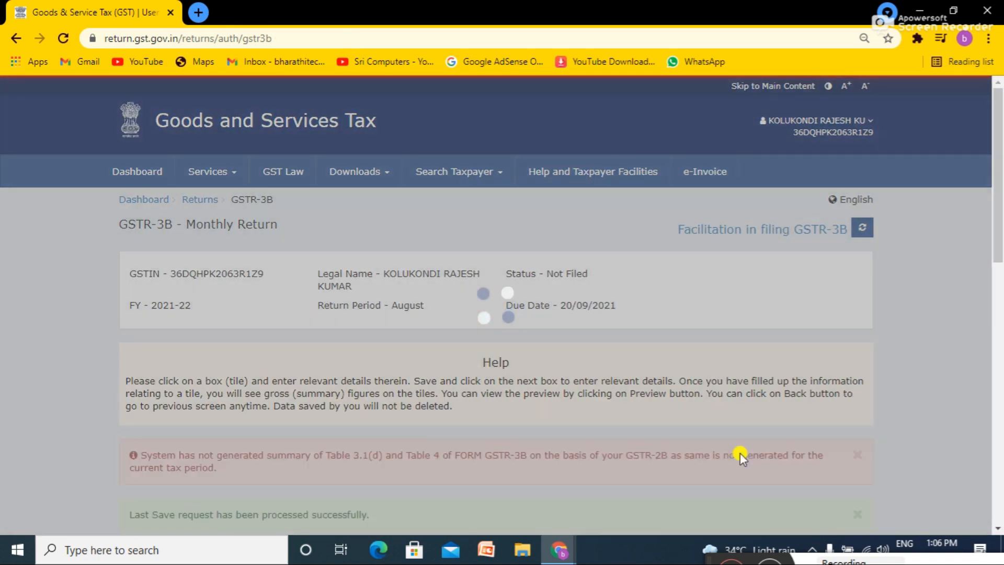
Step: Examine the rows of table 4 Eligible ITC, from ITC available to ineligible ITC, and leave it without saving
left_click_drag(997, 175, 1000, 308)
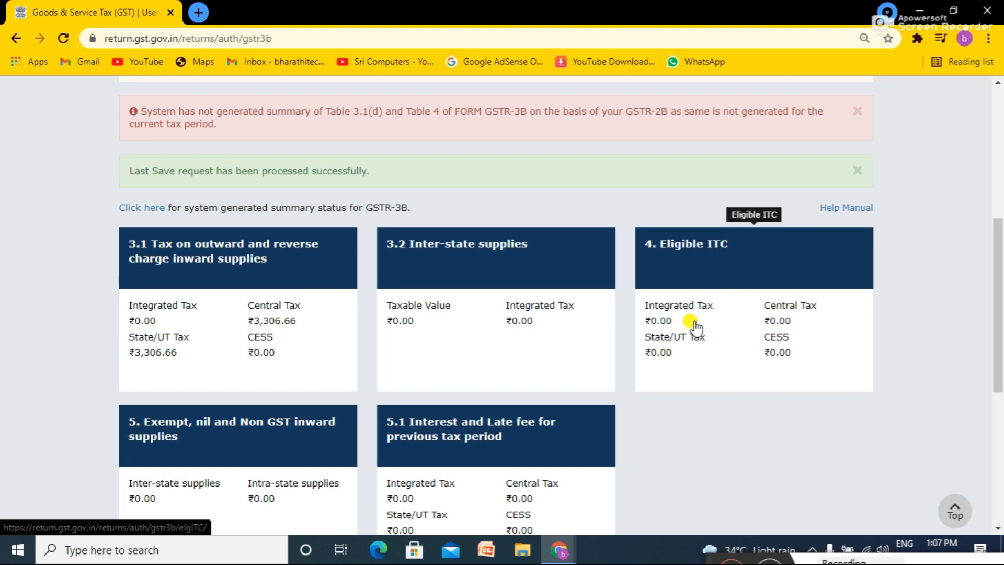
left_click(751, 266)
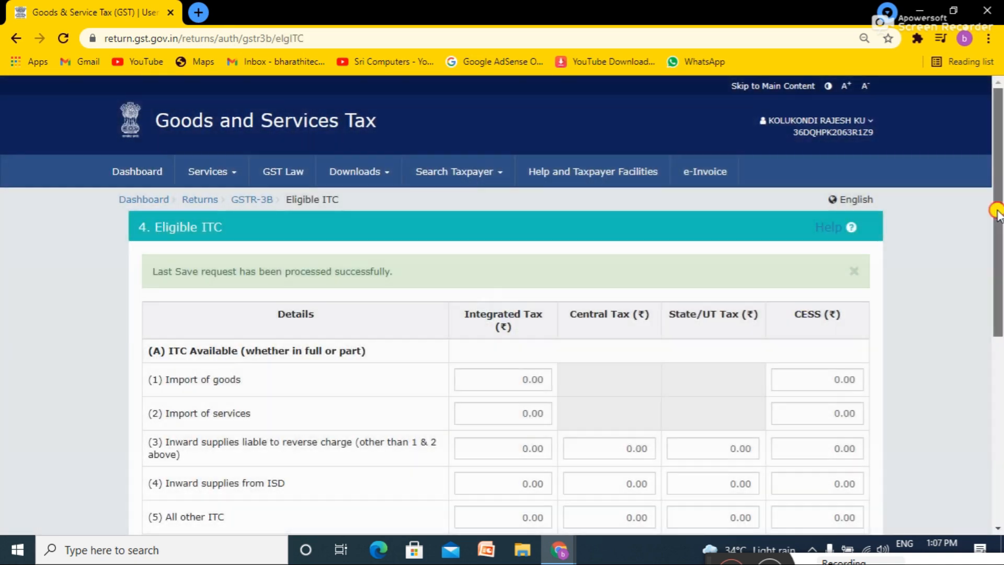
left_click_drag(996, 215, 986, 276)
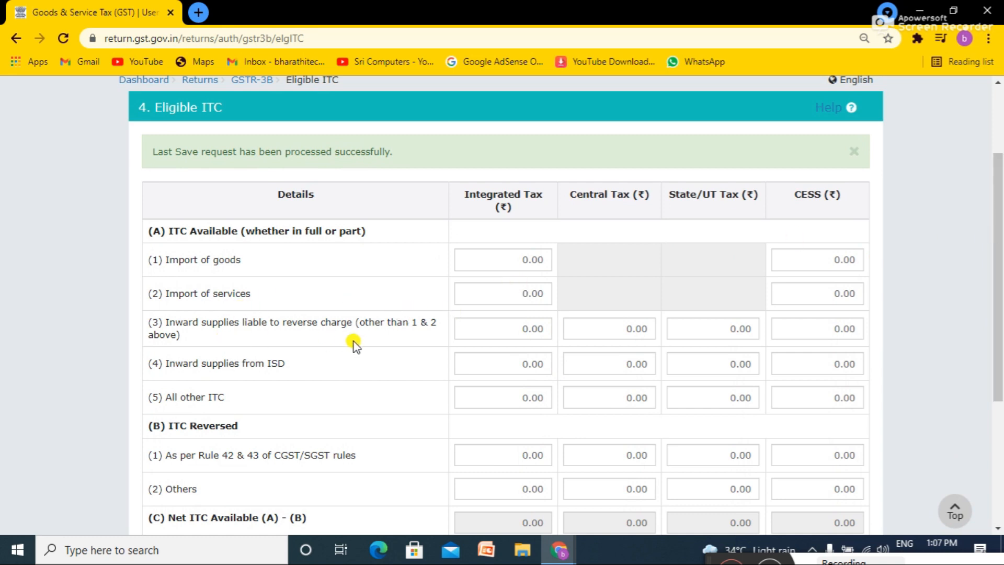
left_click_drag(999, 262, 999, 360)
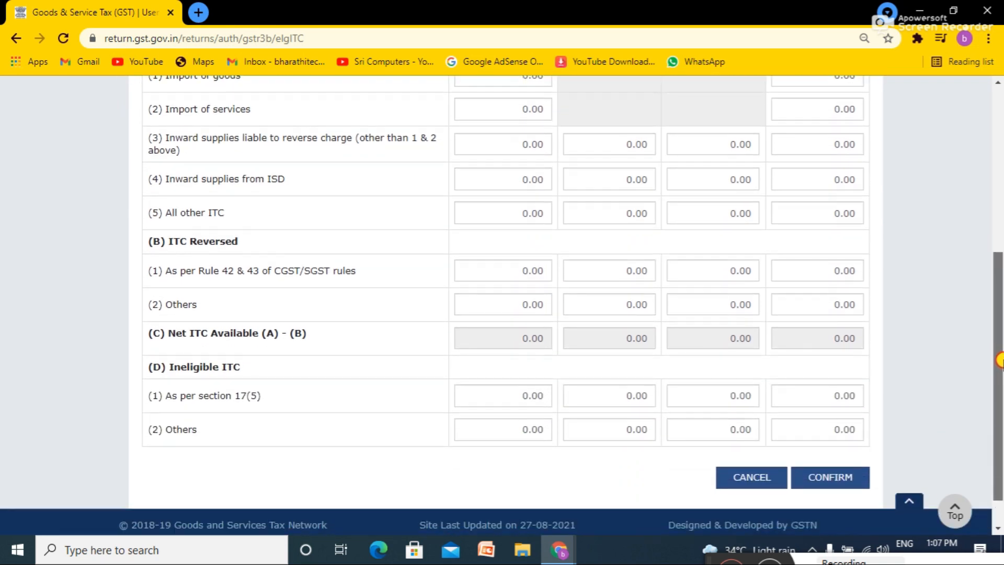
left_click_drag(999, 359, 994, 396)
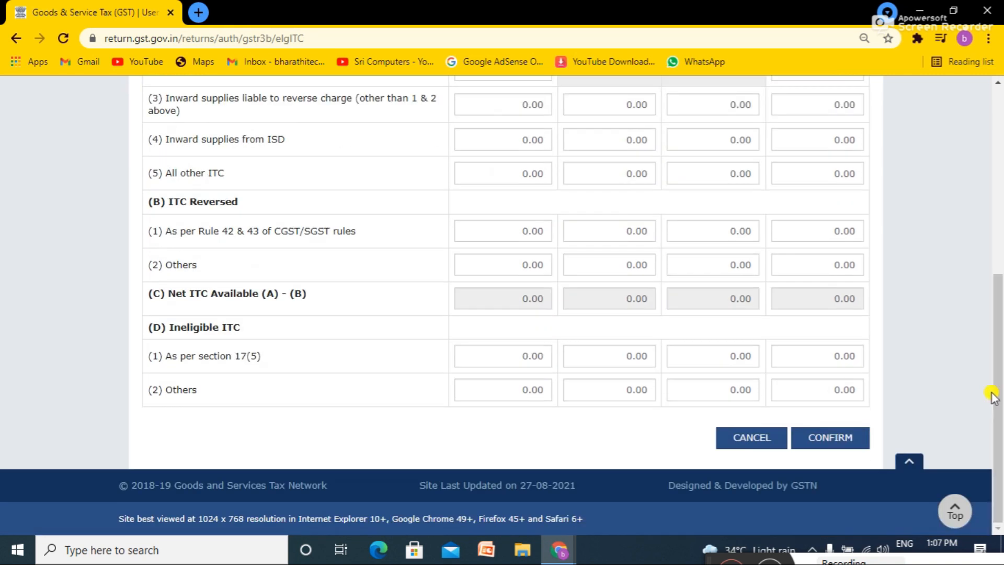
left_click(737, 443)
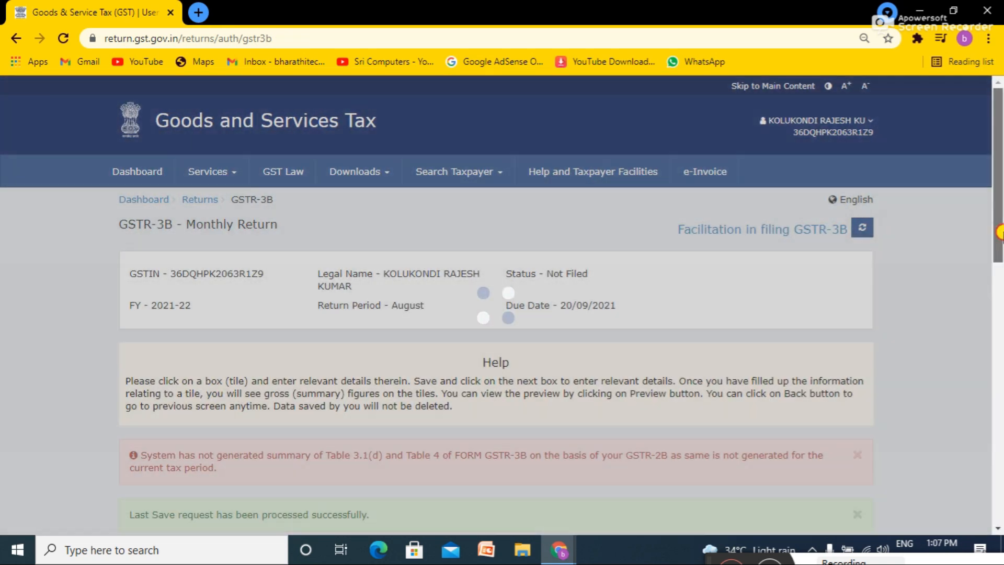
Step: Open table 5 Exempt, nil and Non GST inward supplies, review its inter-state and intra-state entries, and cancel back to the GSTR-3B form
left_click_drag(998, 235, 1000, 375)
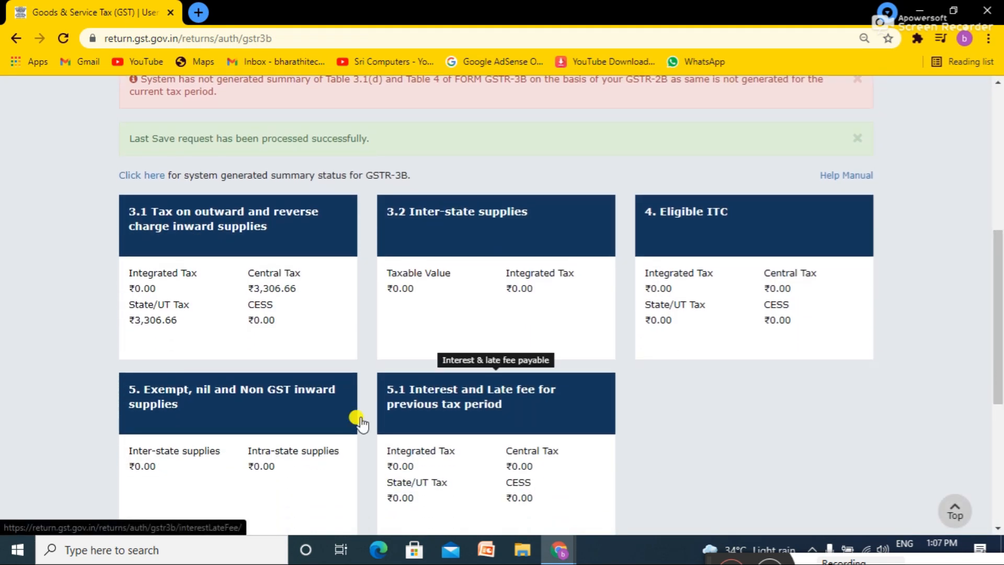
left_click(275, 411)
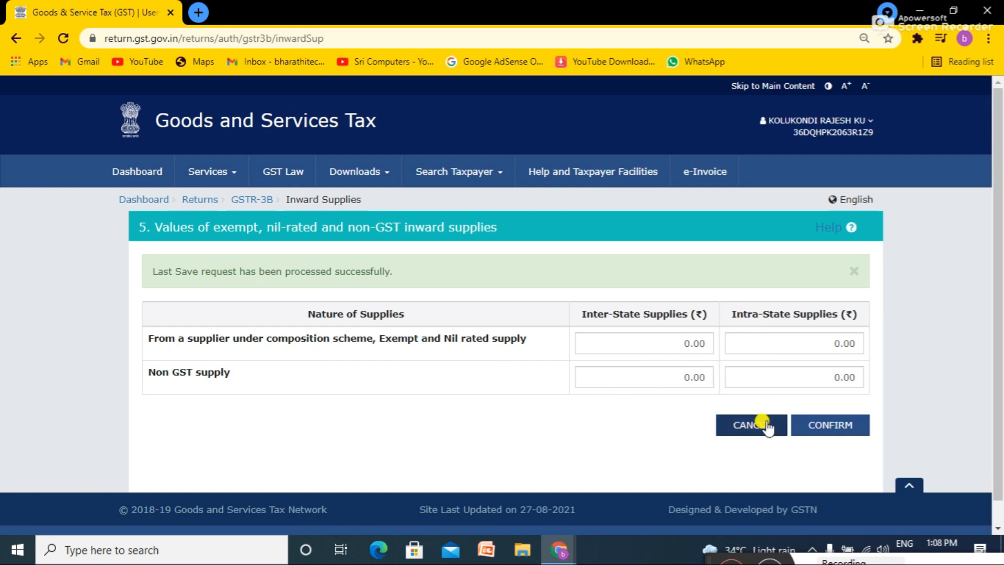
left_click(741, 425)
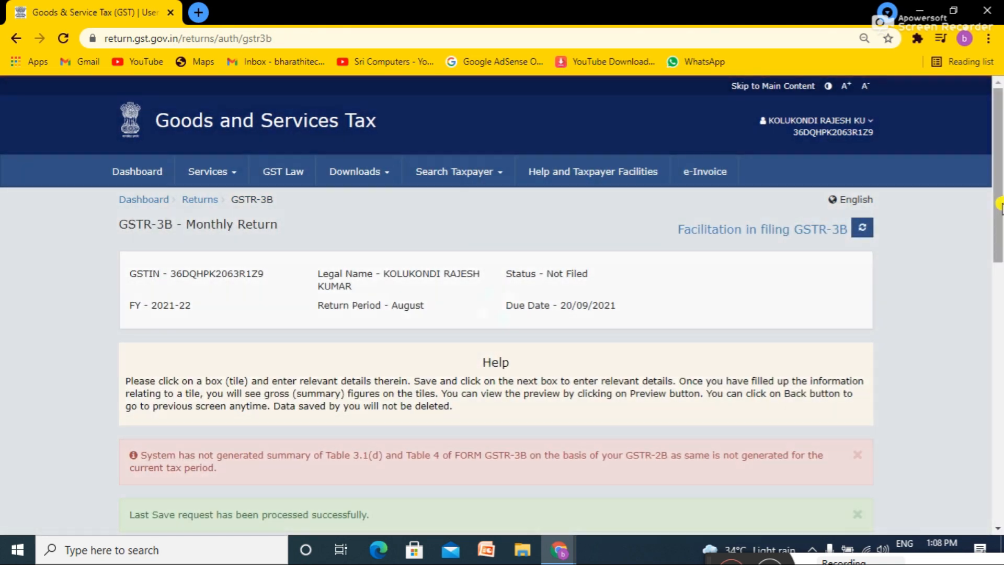
Step: Open table 5.1 Interest and Late fee for previous tax period, review its interest and late fee rows, and cancel without saving
left_click_drag(999, 209, 999, 360)
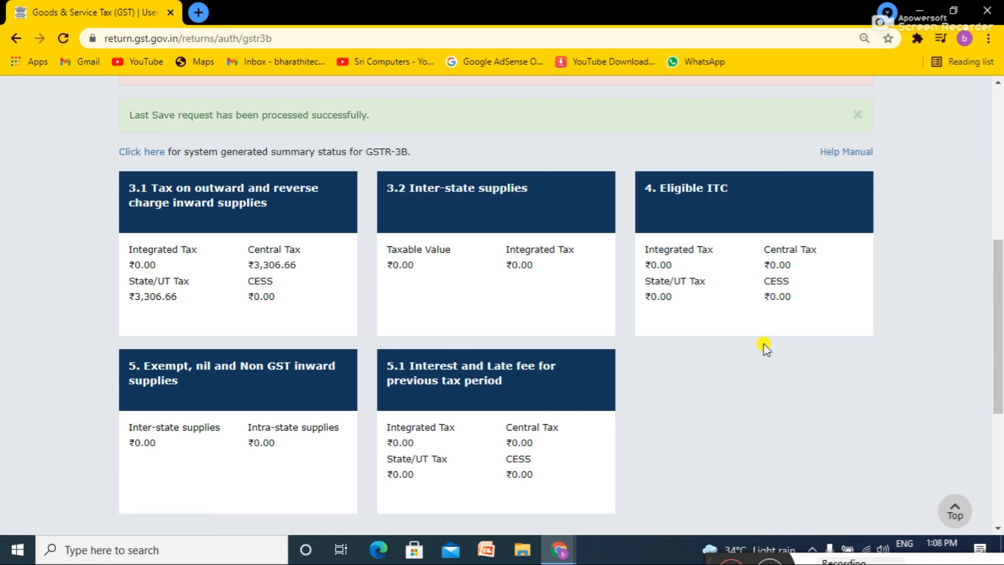
left_click(470, 390)
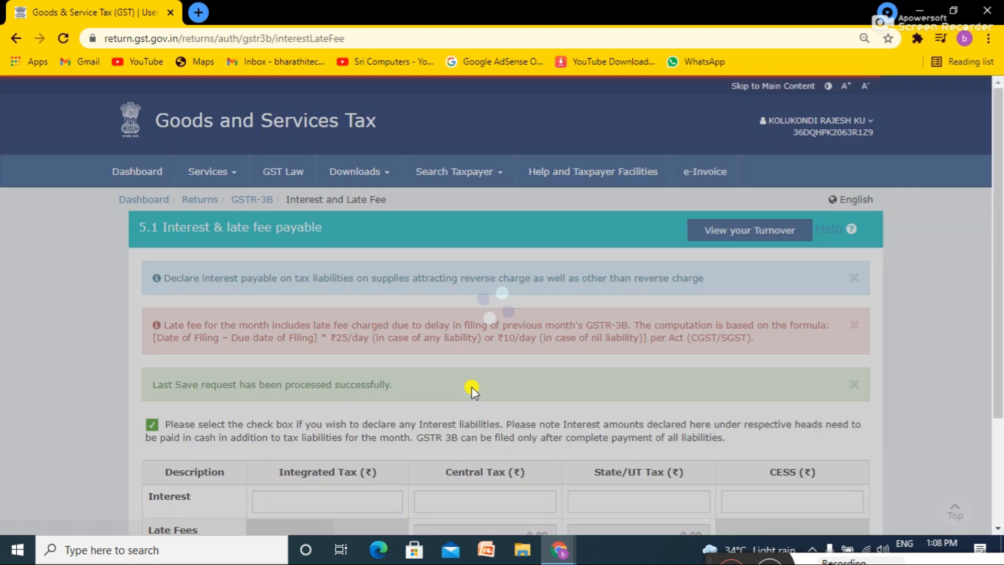
scroll(1000, 213, "down", 3)
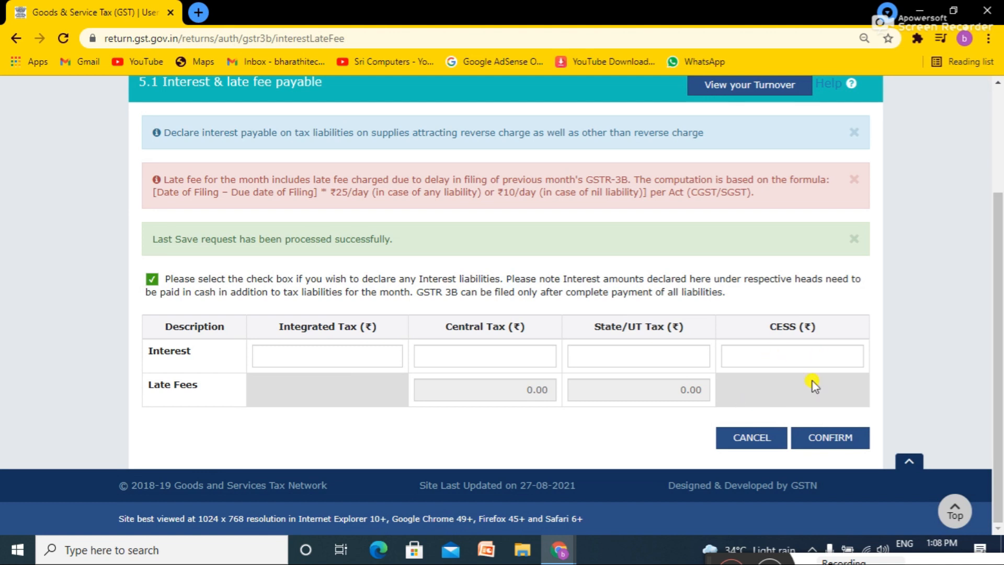
left_click(753, 438)
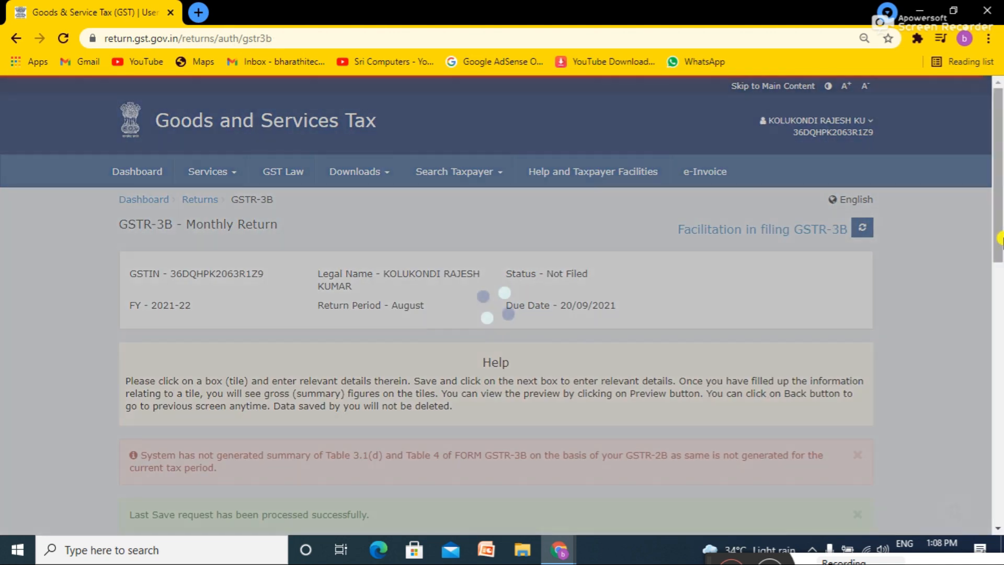
Step: Proceed to payment from the GSTR-3B summary and examine the cash ledger balance and paid-through-ITC tables in 6.1 Payment of tax
left_click_drag(999, 205, 1000, 455)
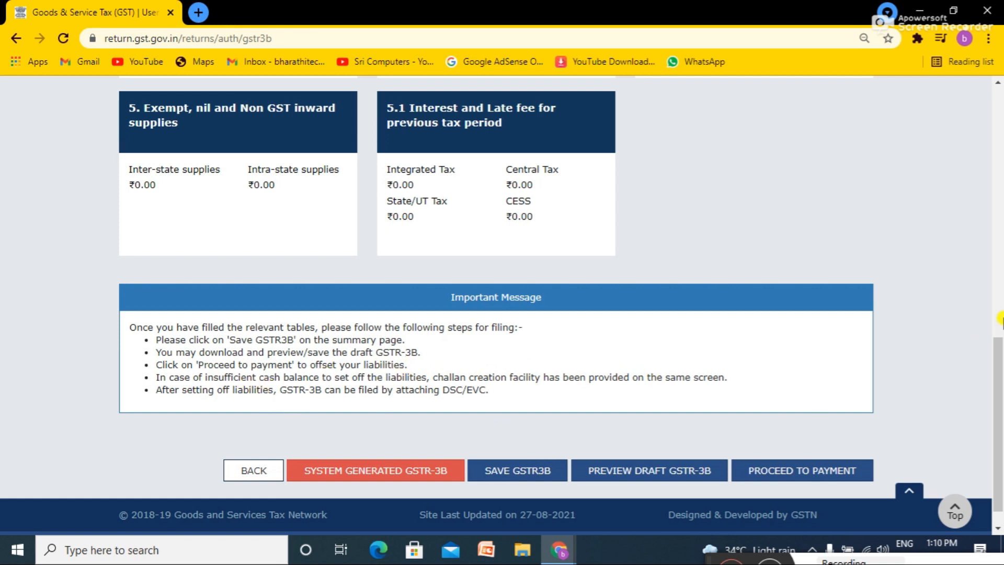
left_click_drag(993, 350, 991, 232)
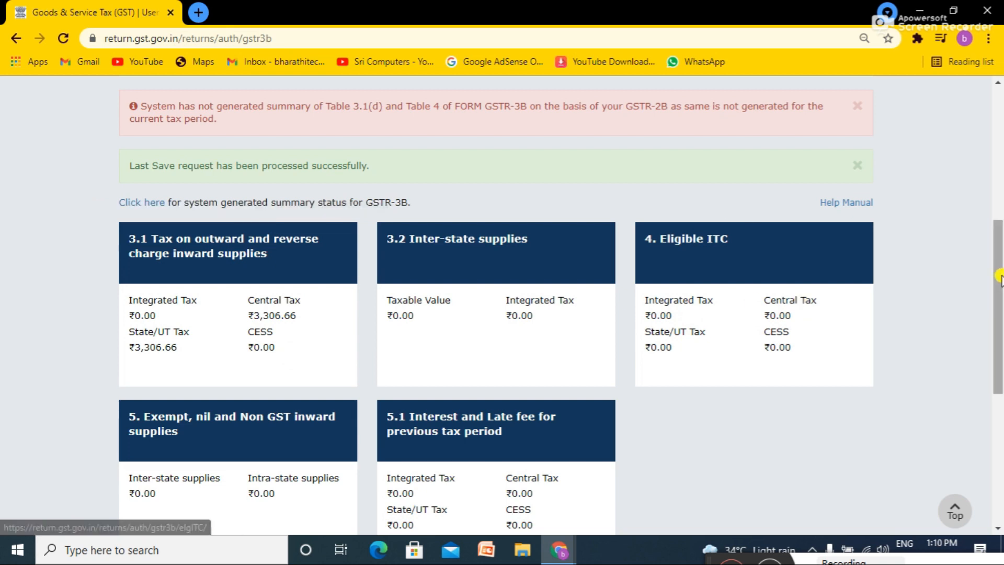
left_click_drag(997, 307, 999, 413)
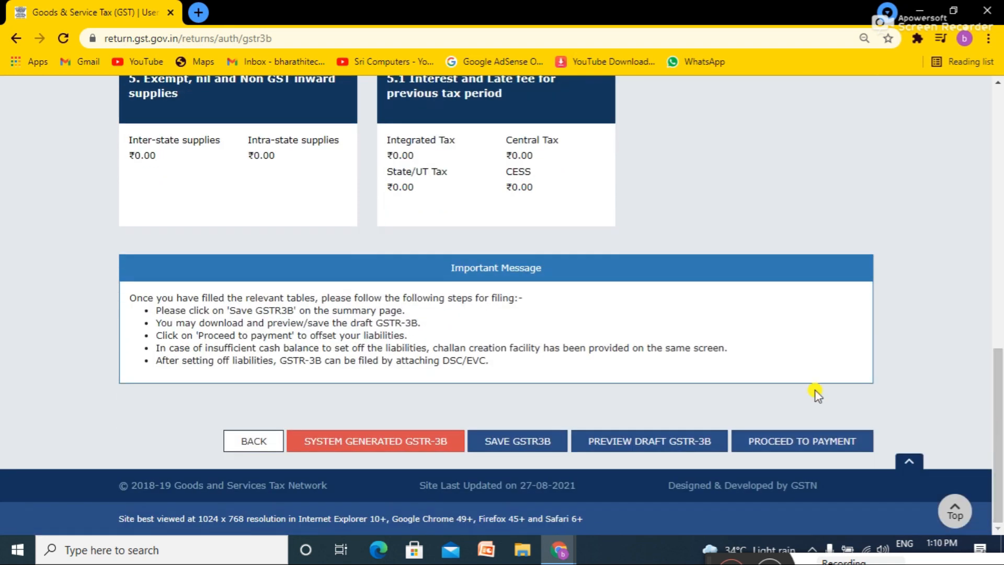
left_click(794, 440)
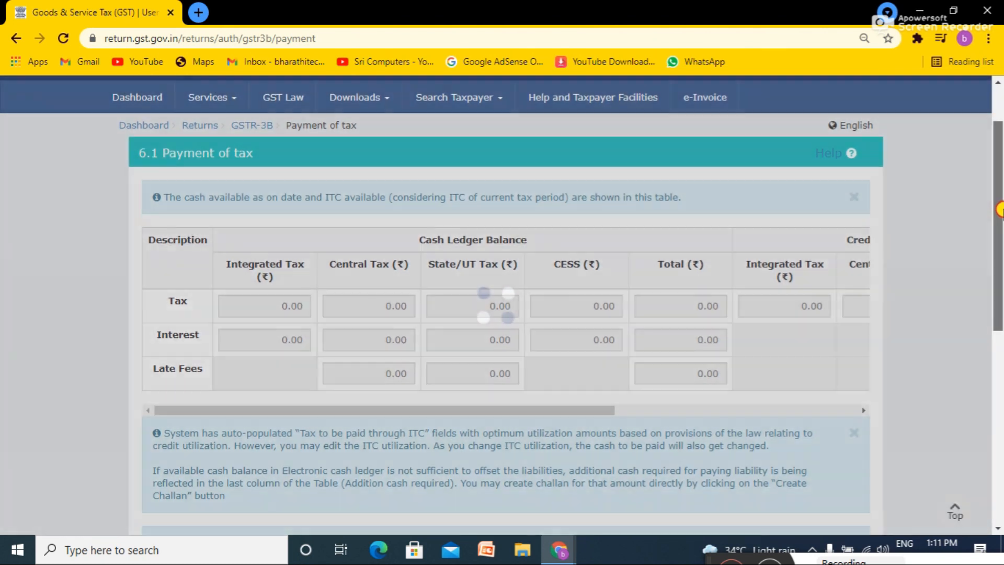
left_click_drag(995, 176, 999, 241)
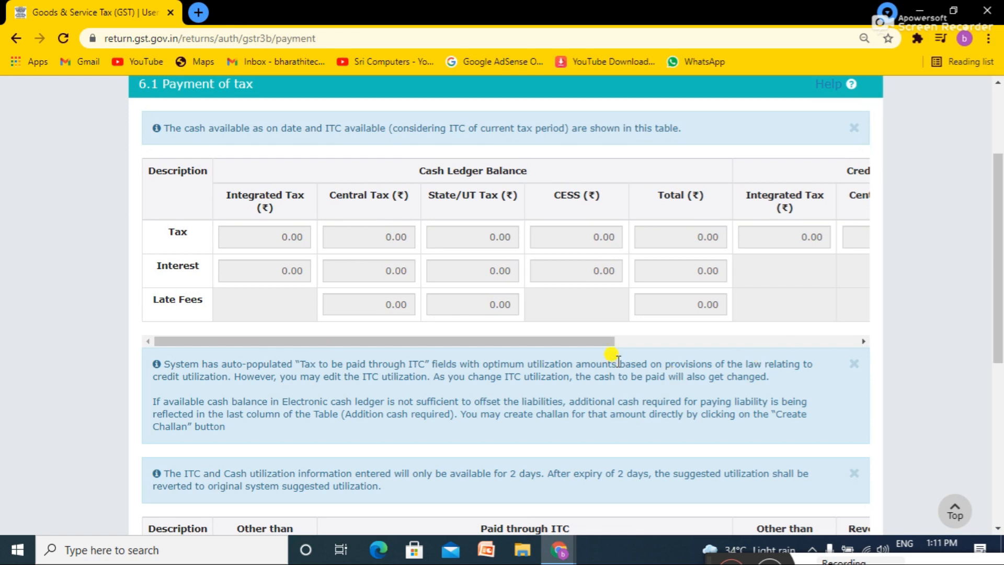
left_click_drag(612, 348, 455, 396)
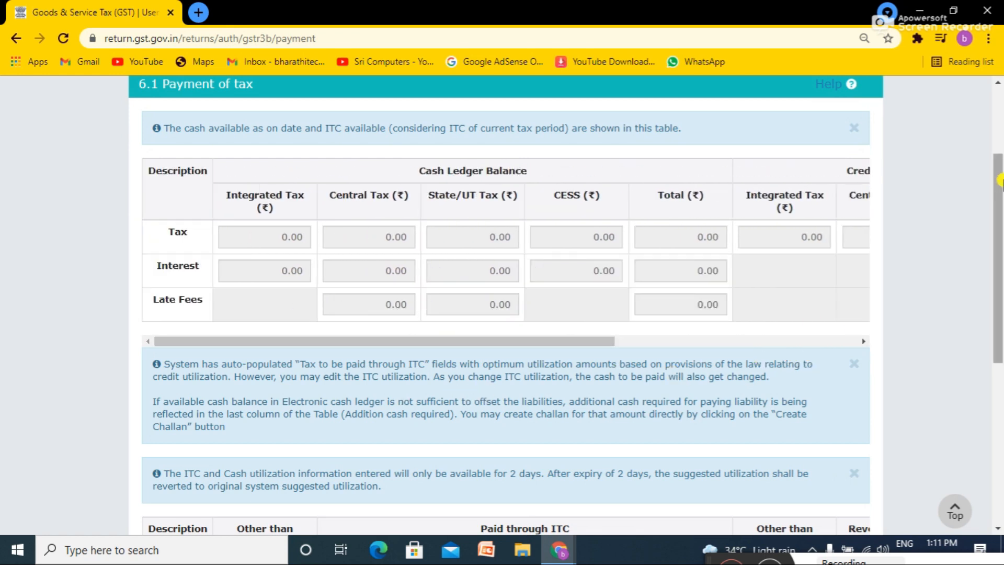
left_click_drag(999, 191, 1000, 327)
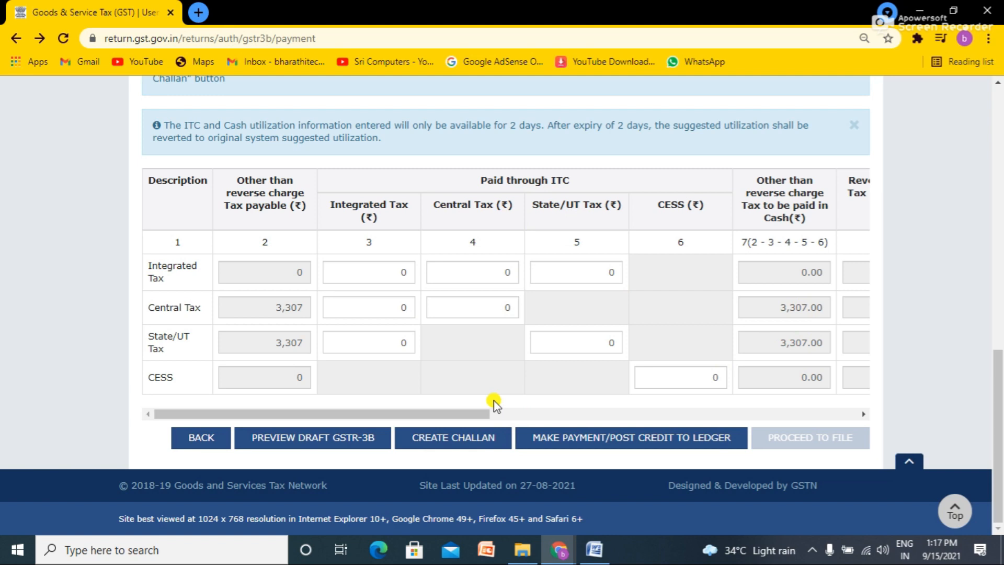
Step: Start a challan for the tax to be paid in cash, review its deposit details and payment modes, and go back without generating it
left_click(460, 439)
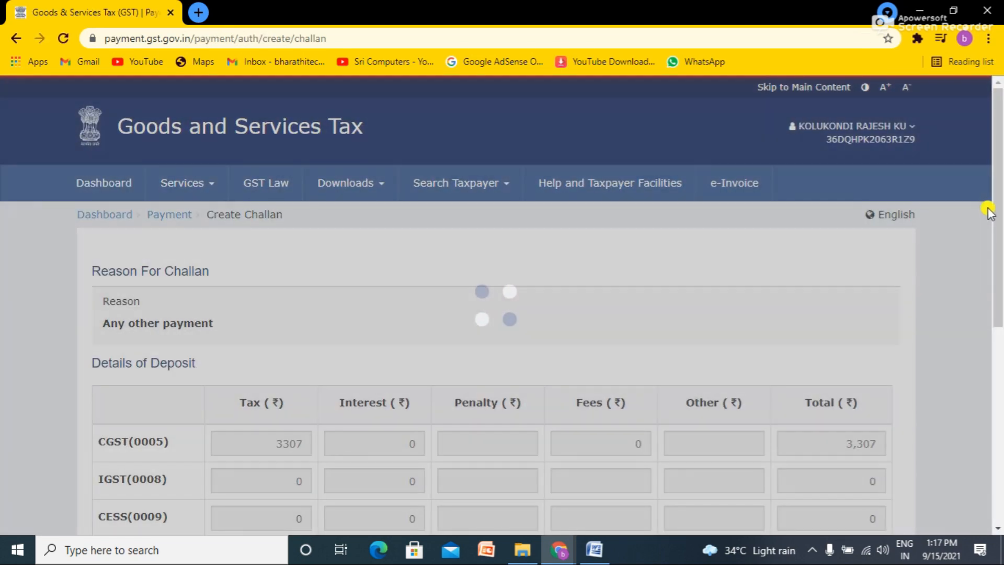
scroll(995, 214, "down", 4)
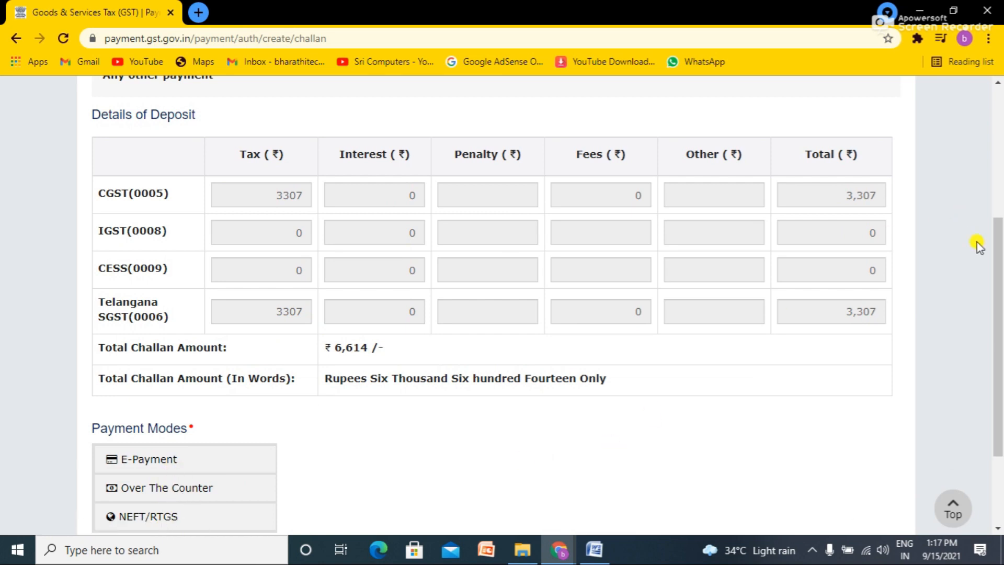
left_click_drag(997, 256, 999, 351)
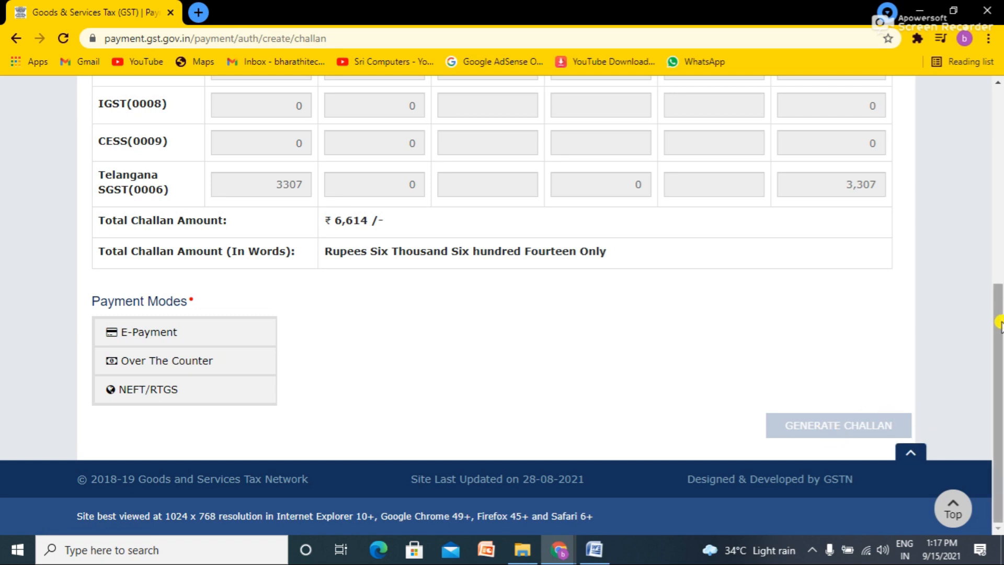
left_click_drag(999, 323, 993, 141)
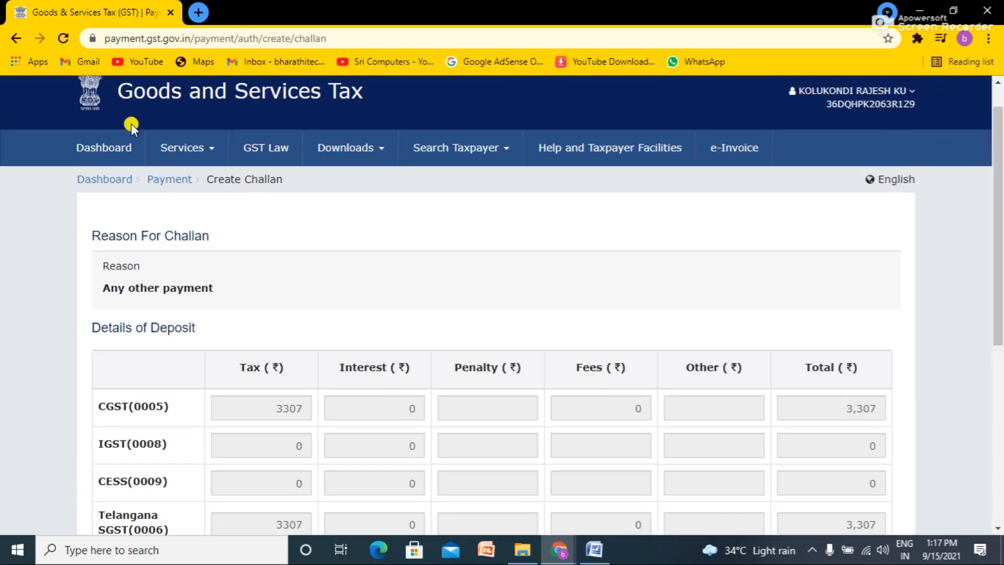
left_click(18, 39)
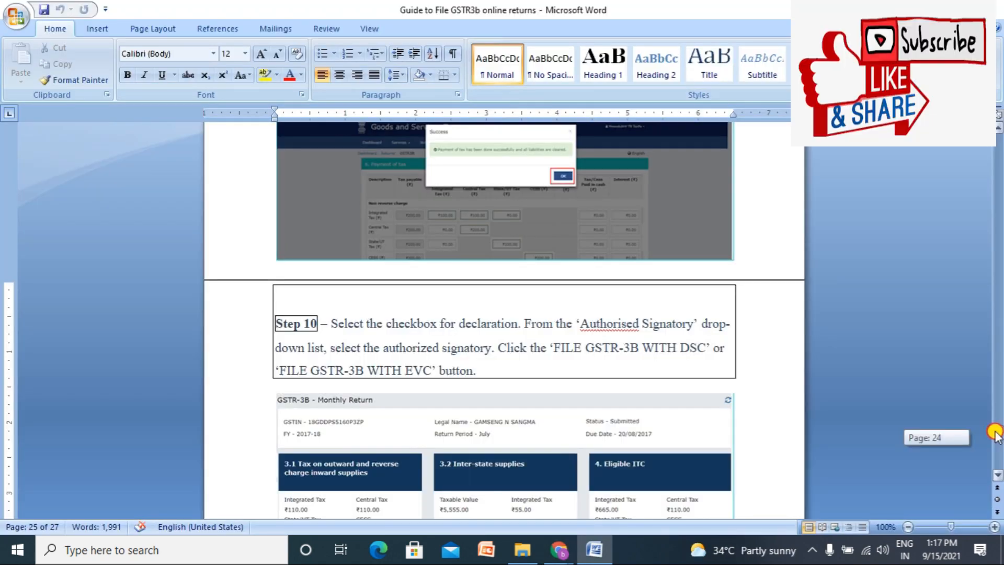
Step: Read the Word guide's GST payment section and Step 10 on the declaration, authorised signatory and filing with DSC or EVC
left_click_drag(994, 434, 995, 426)
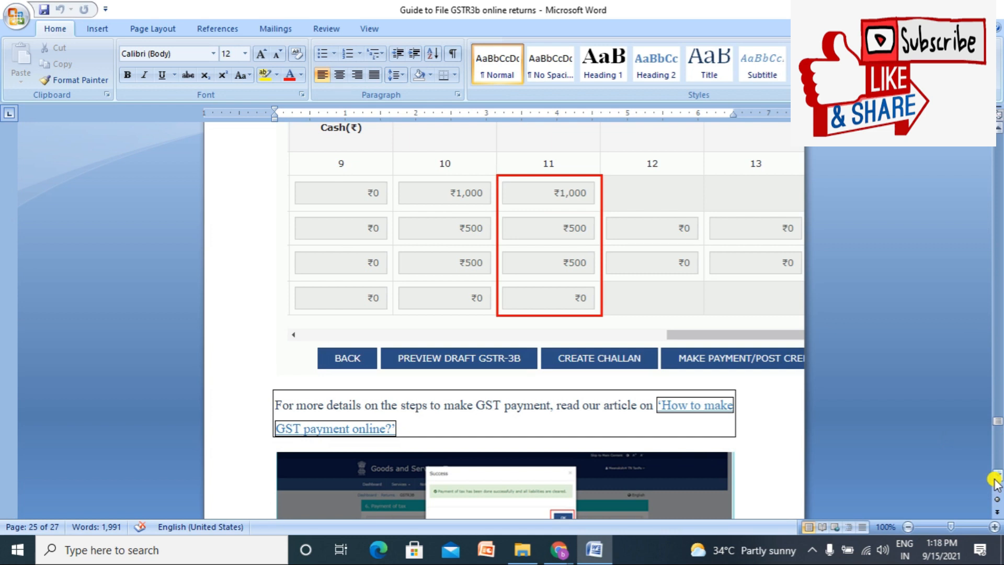
left_click(995, 476)
left_click(995, 477)
left_click(995, 477)
left_click(995, 477)
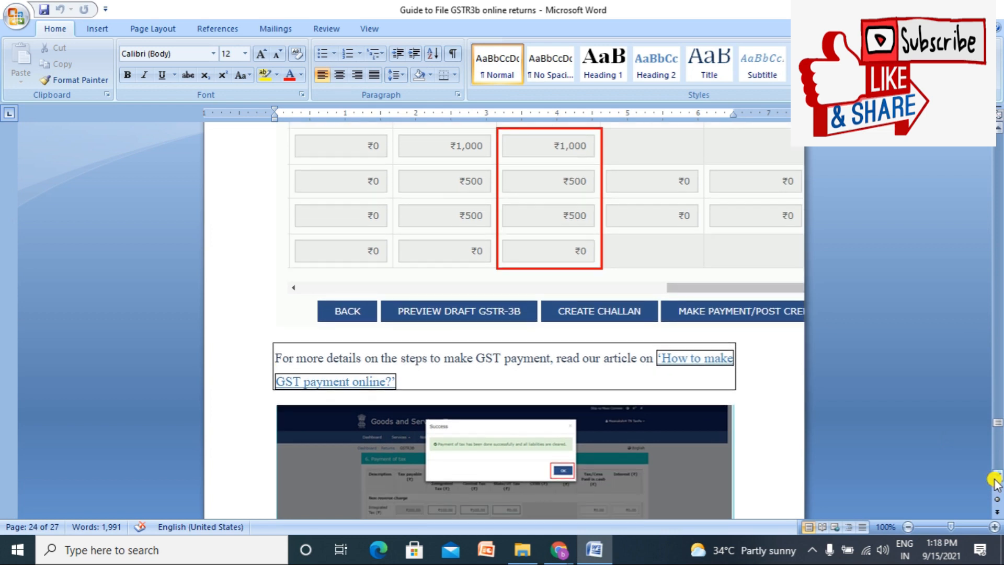
left_click(995, 480)
left_click(995, 480)
left_click(995, 480)
left_click(995, 480)
left_click(995, 480)
left_click(995, 480)
left_click(995, 480)
left_click(995, 480)
left_click(995, 480)
left_click(994, 480)
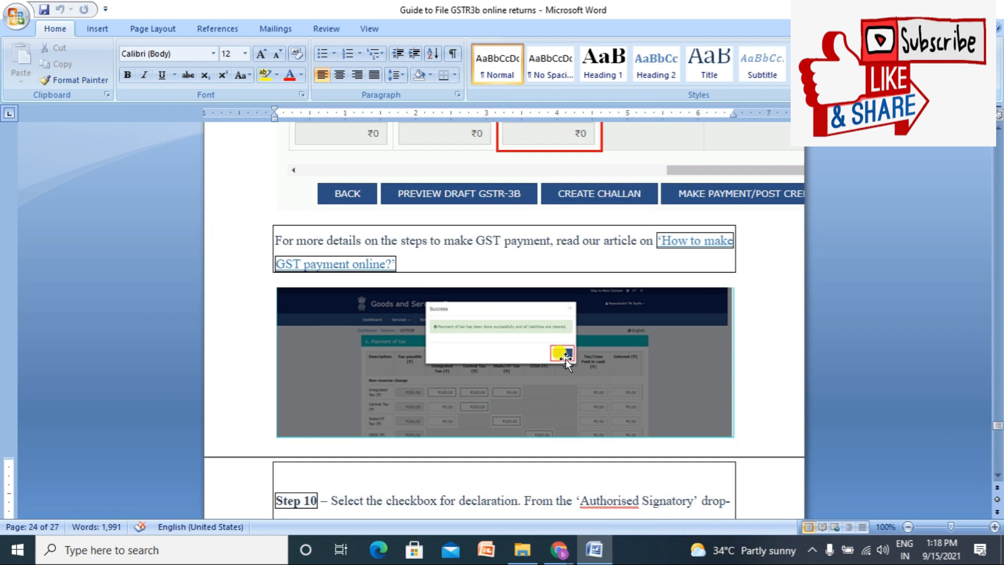
left_click_drag(997, 478, 996, 478)
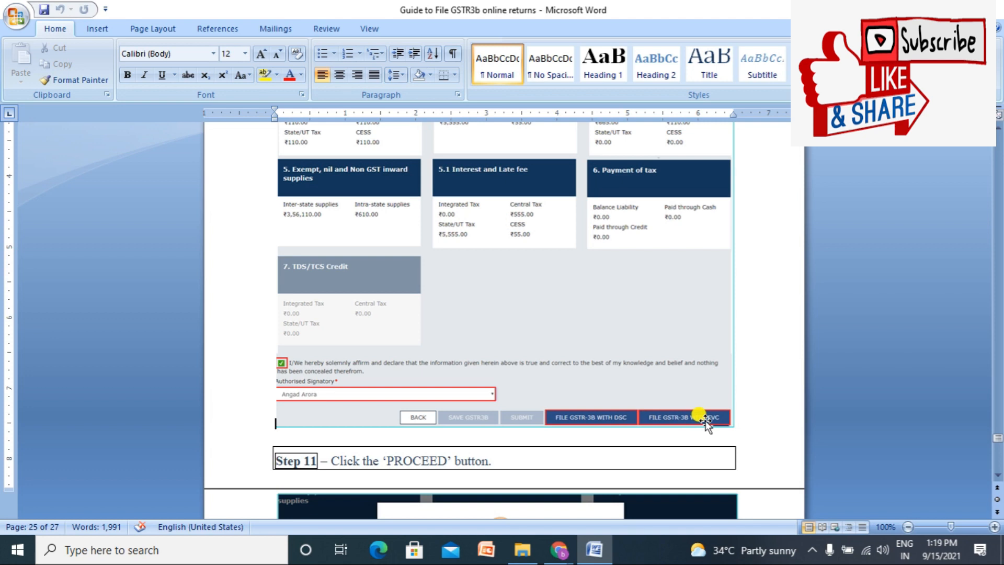
Step: Read the guide from Step 11 through the successful filing message and filed return status, and return to its first page
scroll(979, 335, "down", 4)
scroll(997, 476, "down", 3)
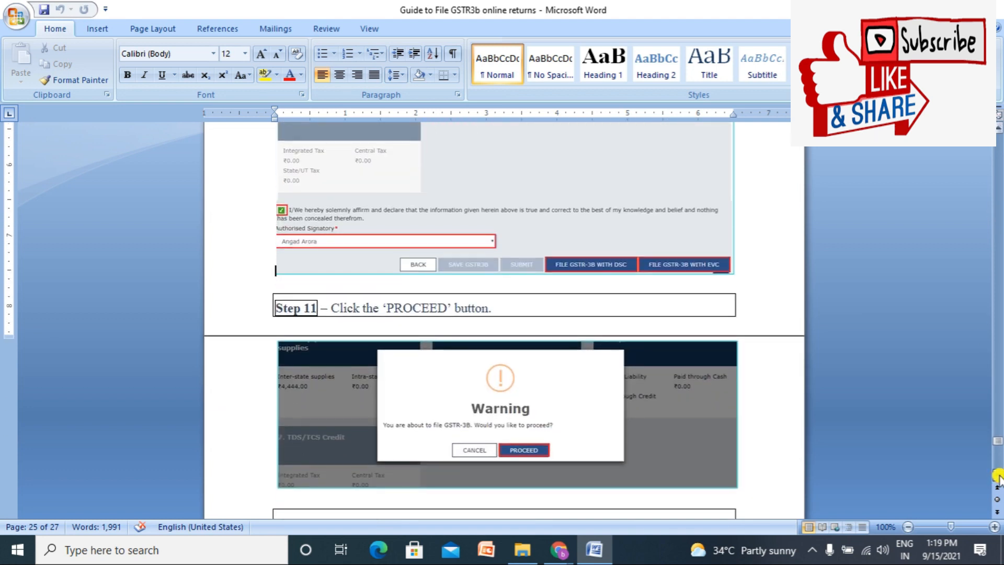
scroll(997, 477, "down", 3)
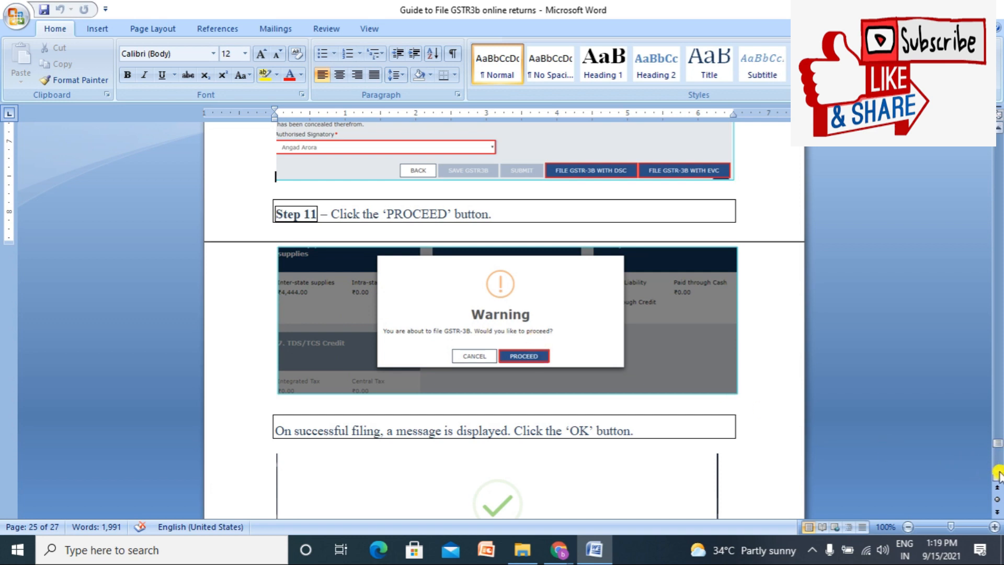
scroll(997, 476, "down", 5)
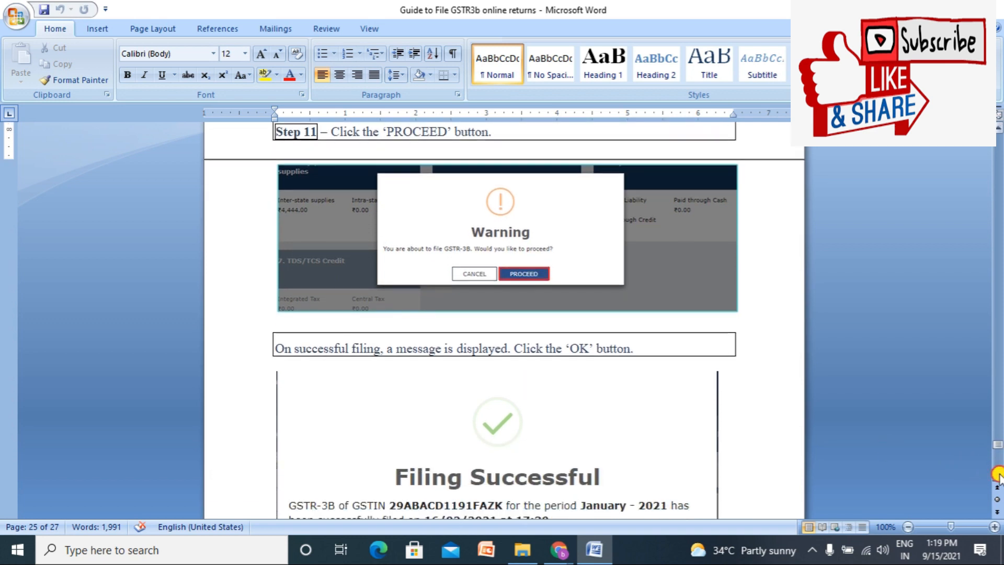
scroll(998, 475, "down", 5)
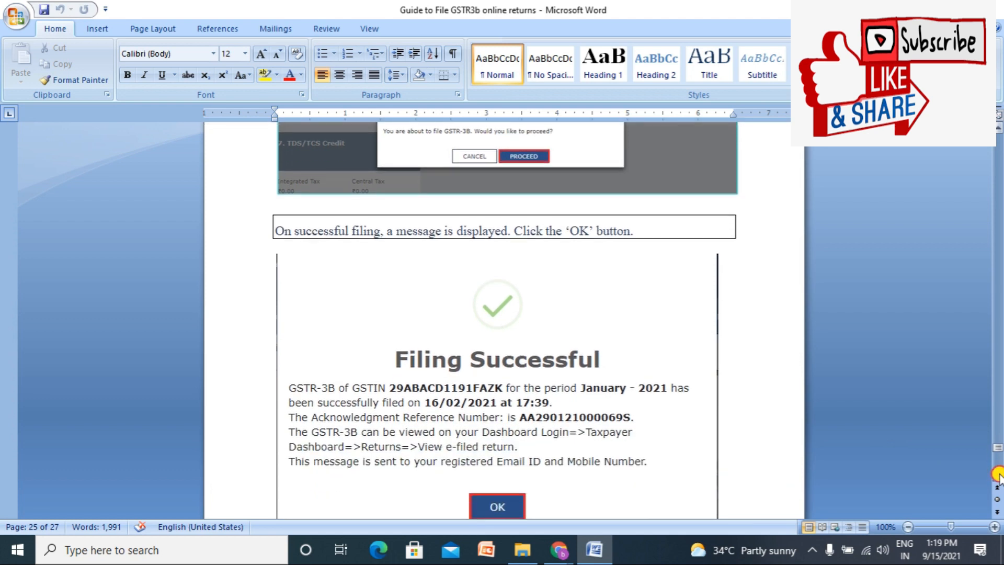
scroll(997, 476, "down", 5)
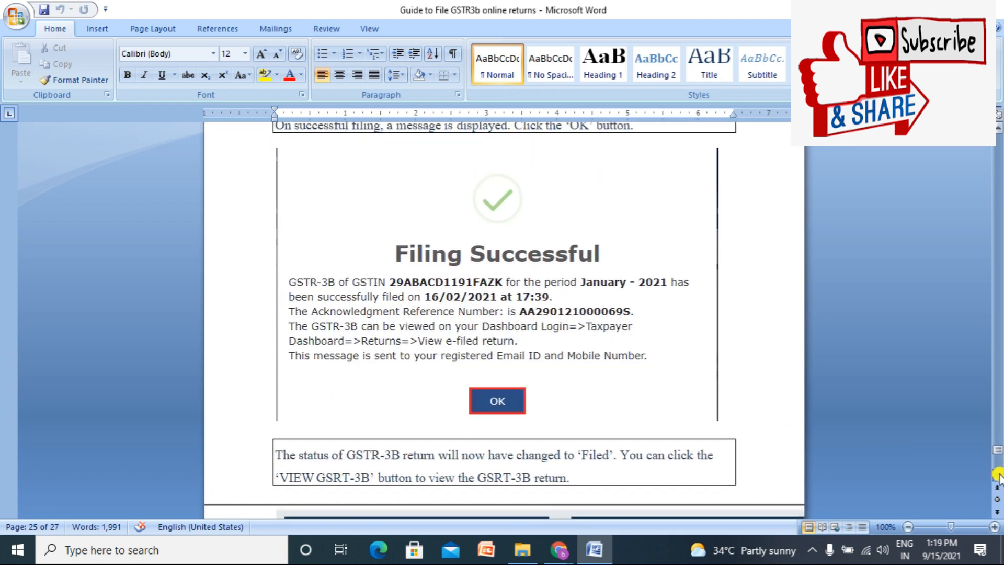
scroll(997, 476, "down", 2)
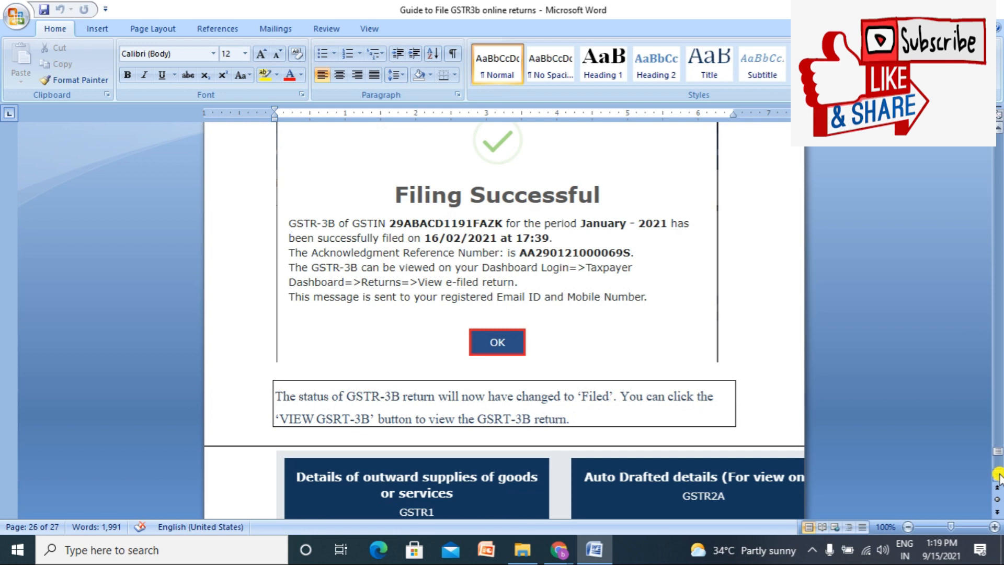
scroll(998, 475, "down", 5)
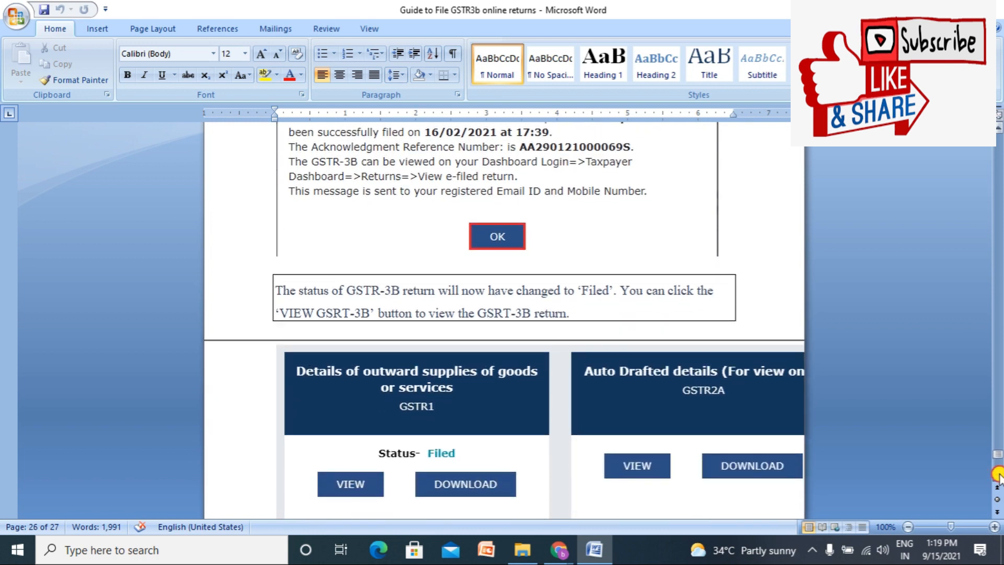
scroll(997, 476, "down", 1)
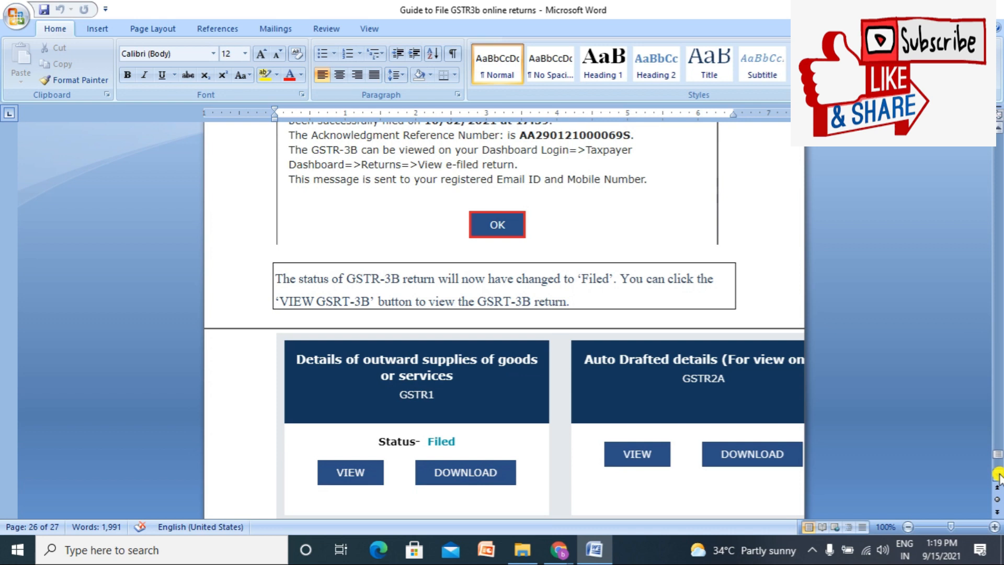
left_click_drag(998, 453, 998, 458)
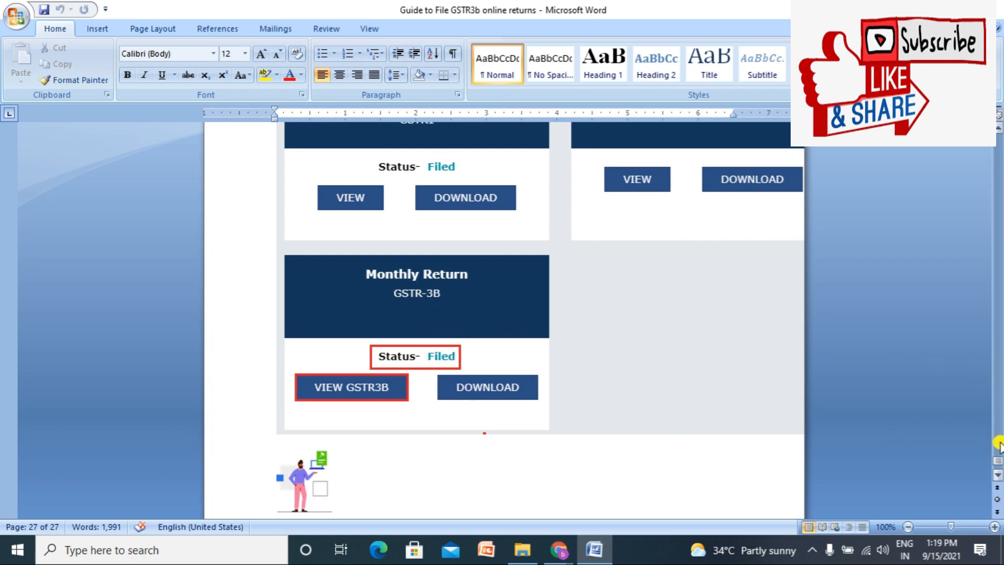
left_click_drag(998, 462, 998, 130)
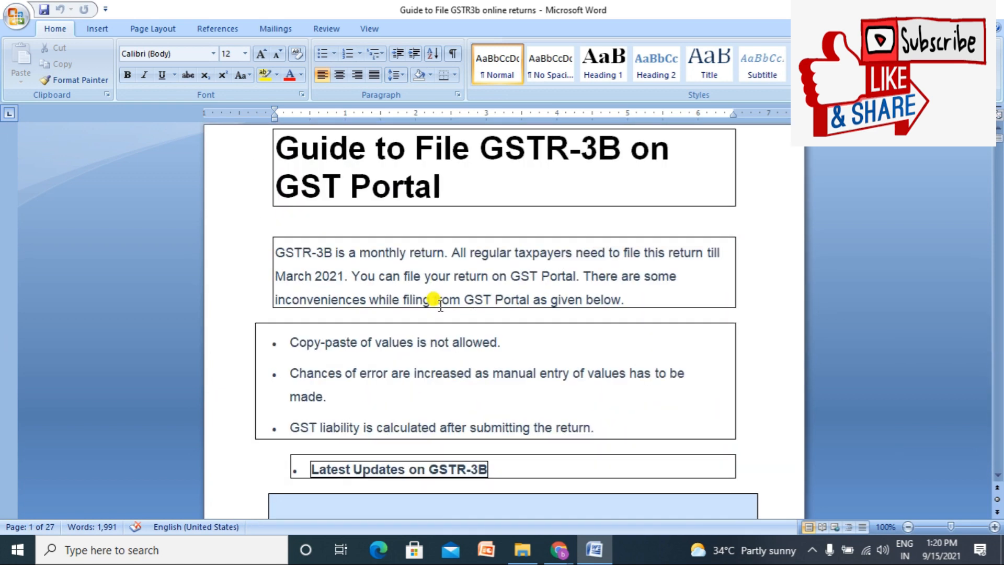